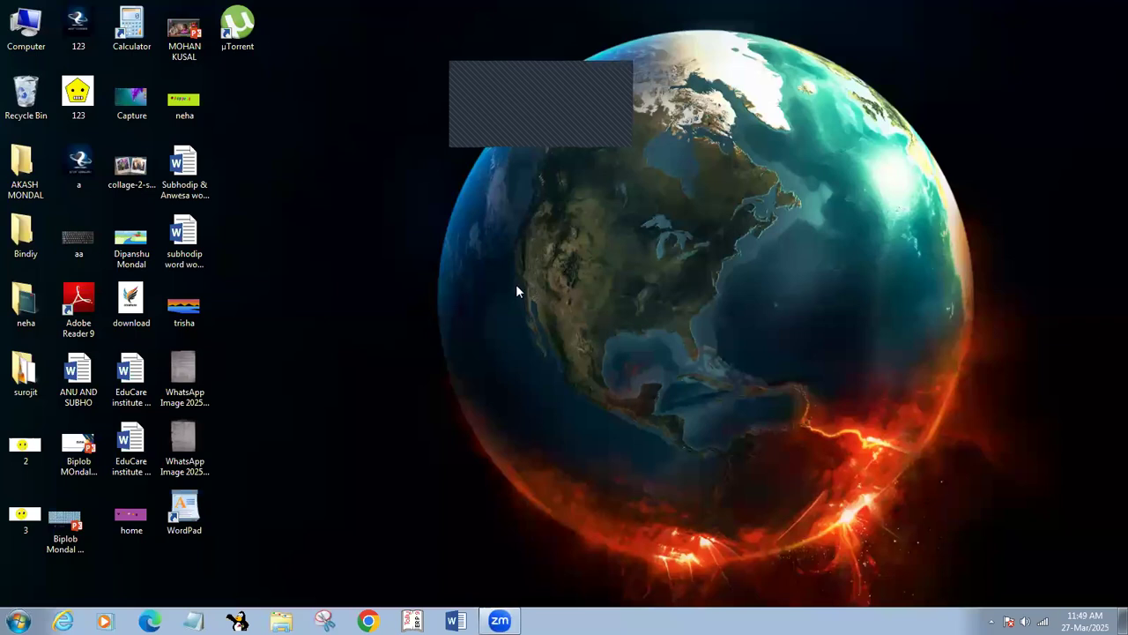
Right-click the empty desktop wallpaper to bring up its shortcut menu.
right_click(555, 315)
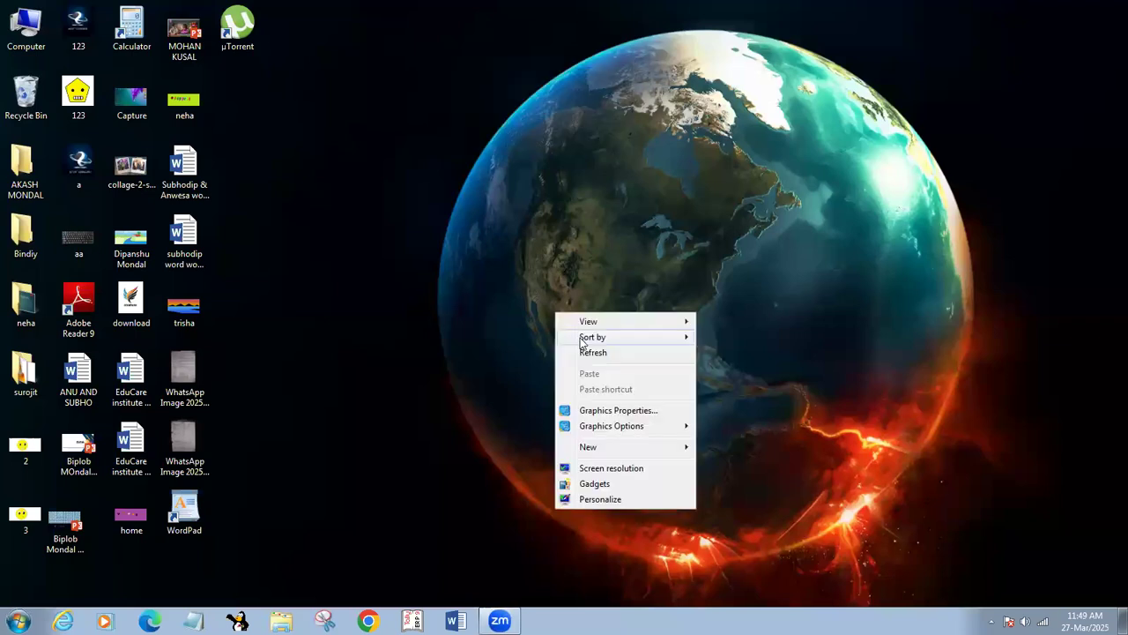
Refresh the desktop icons, then bring up the Start menu.
left_click(590, 351)
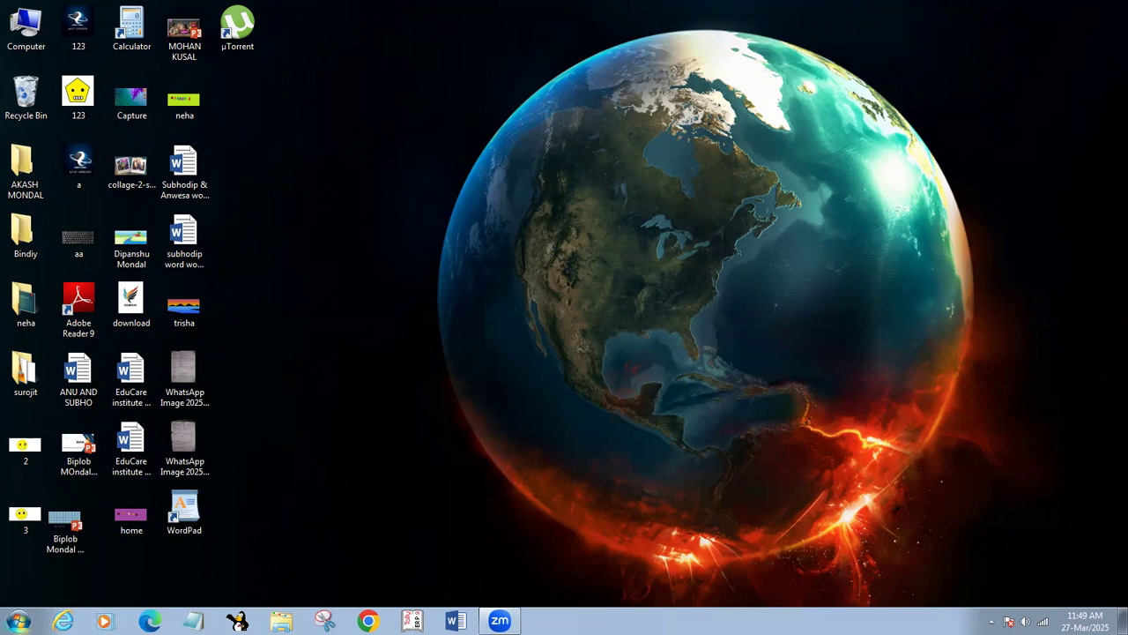
left_click(18, 621)
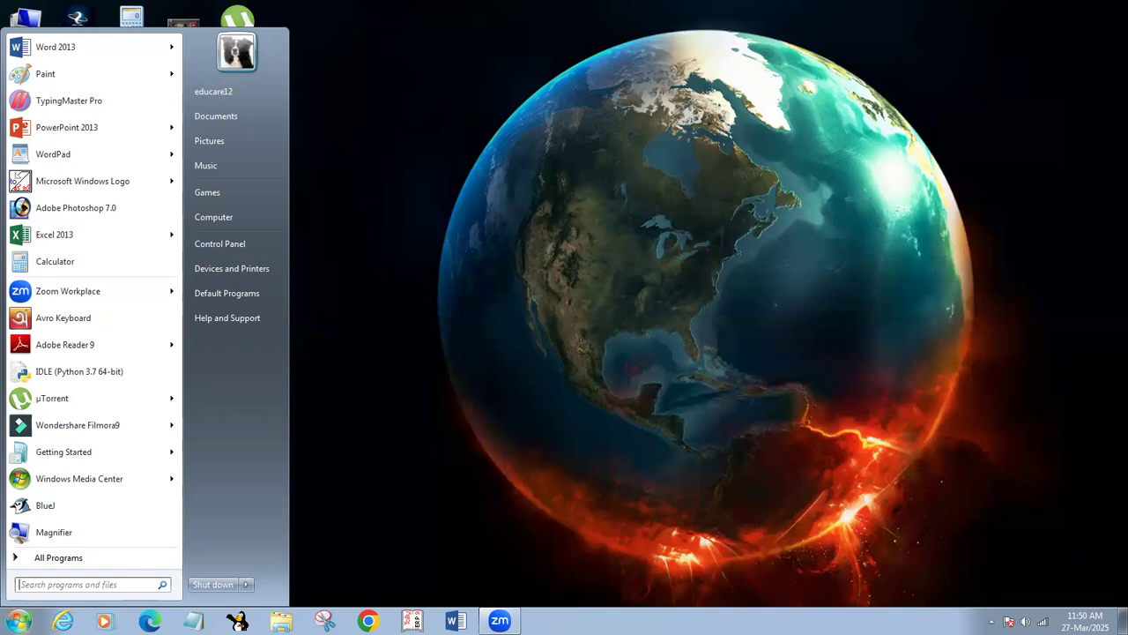
Launch Tally.ERP 9 from its pinned taskbar icon.
left_click(412, 620)
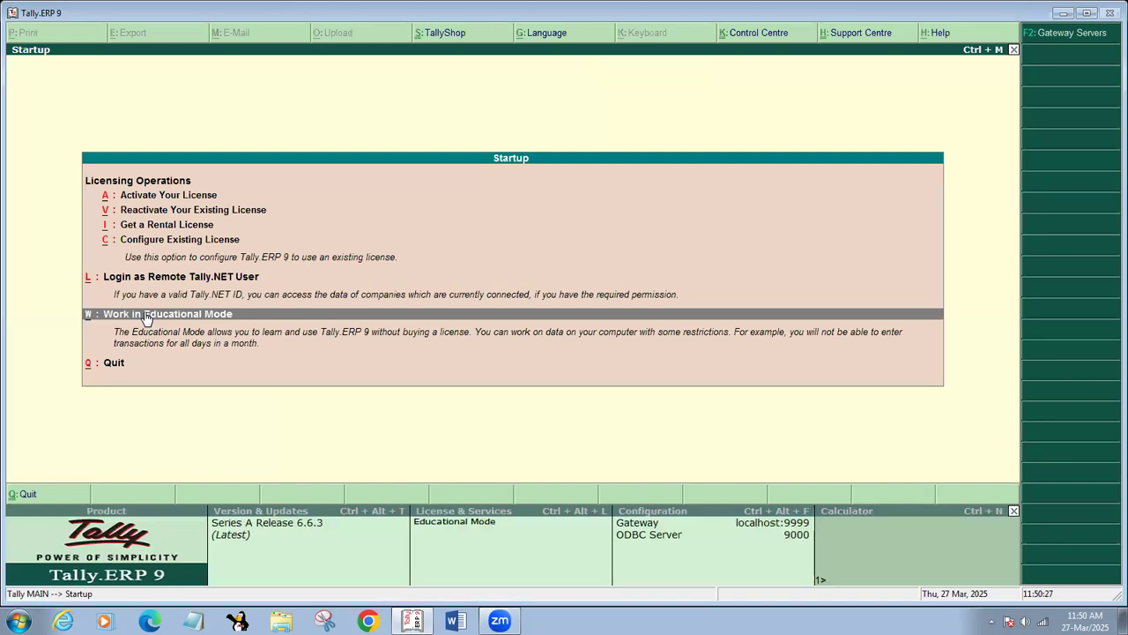
Choose W: Work in Educational Mode to run Tally without a licence.
left_click(147, 318)
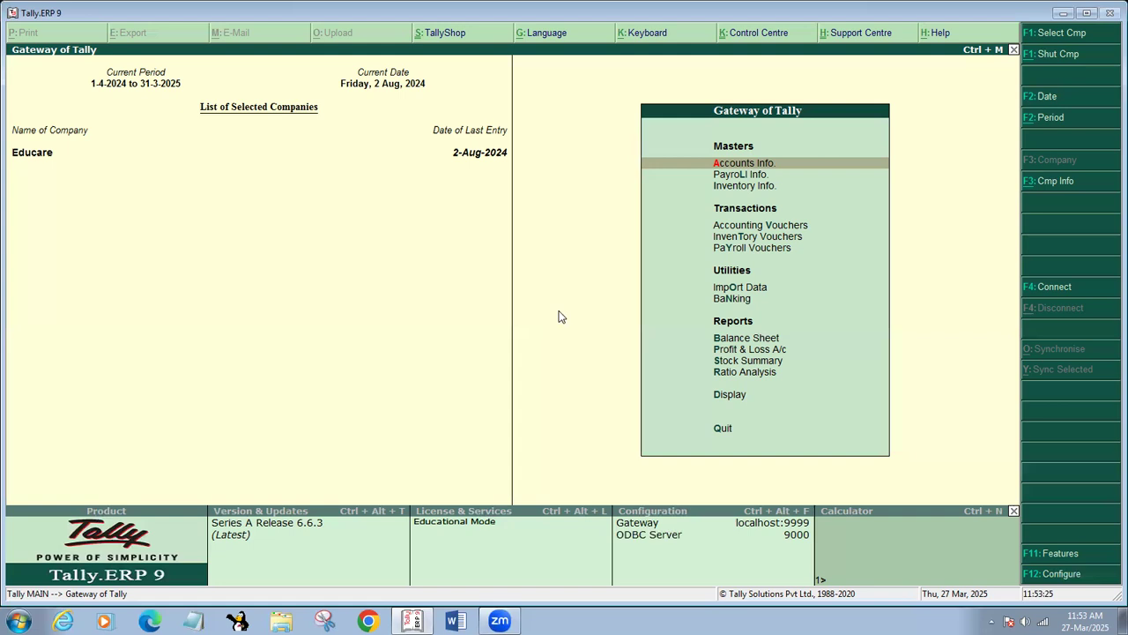
Start a Purchase voucher with supplier invoice number 1478 dated 2-Sep-2024.
key("v")
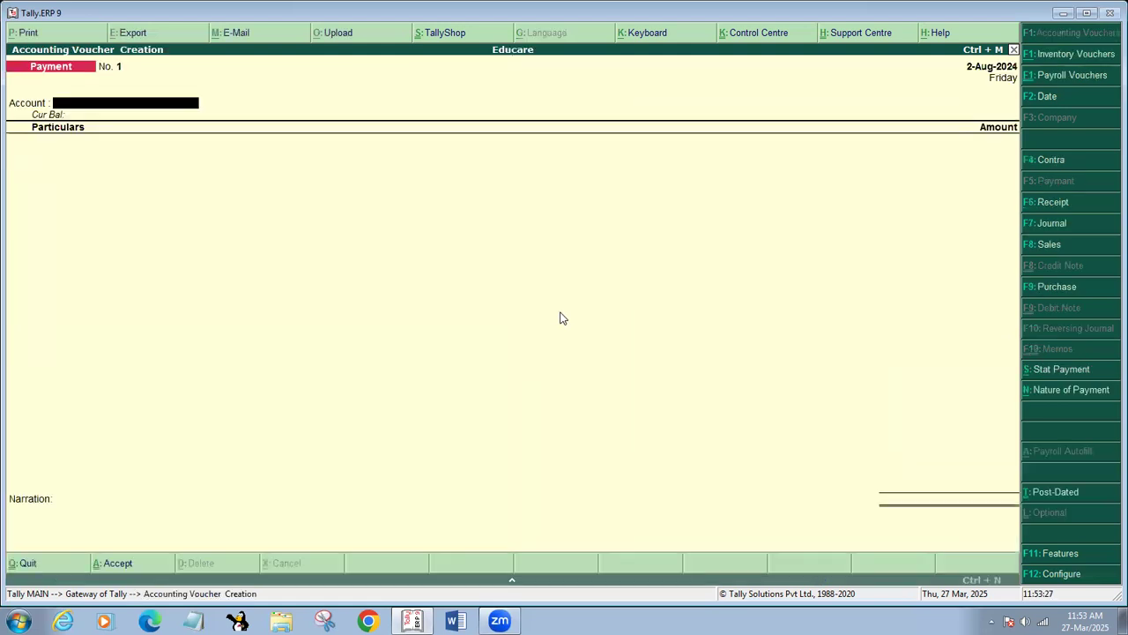
key("F9")
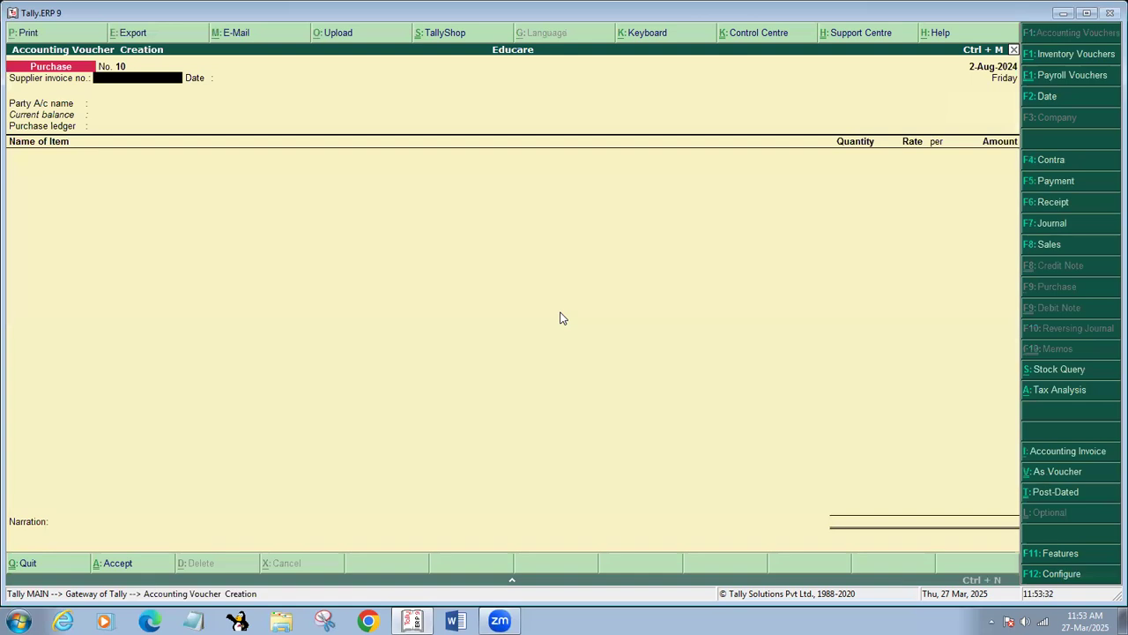
type("1478")
key("Return")
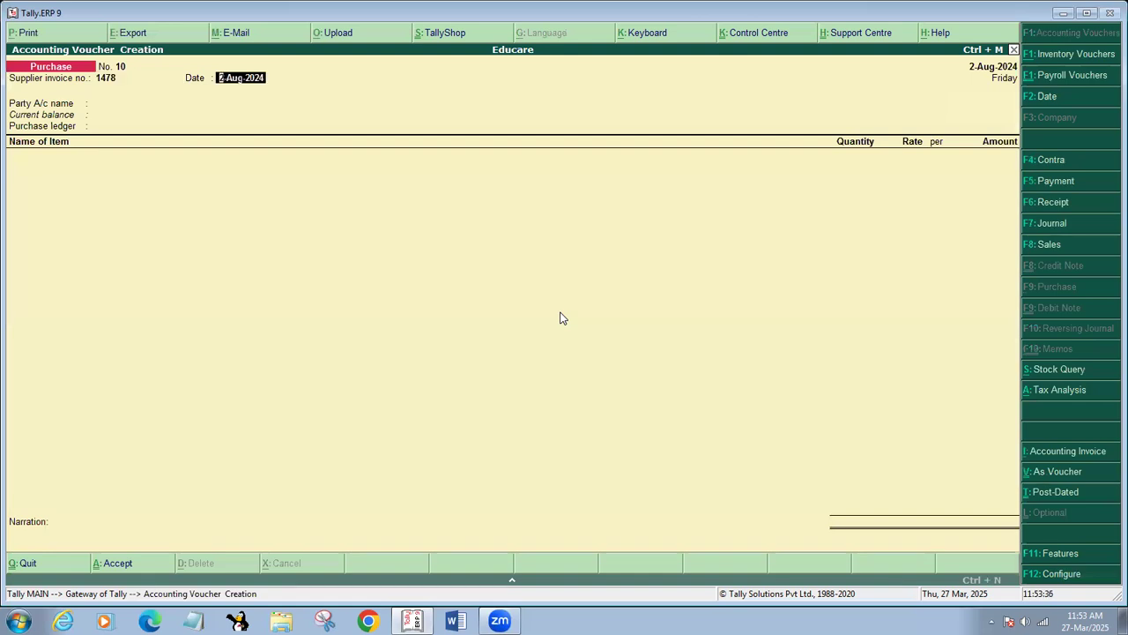
type("2-9-2024")
key("Return")
Change the voucher date to 2-Sep-2024 and move on to the party account.
key("F2")
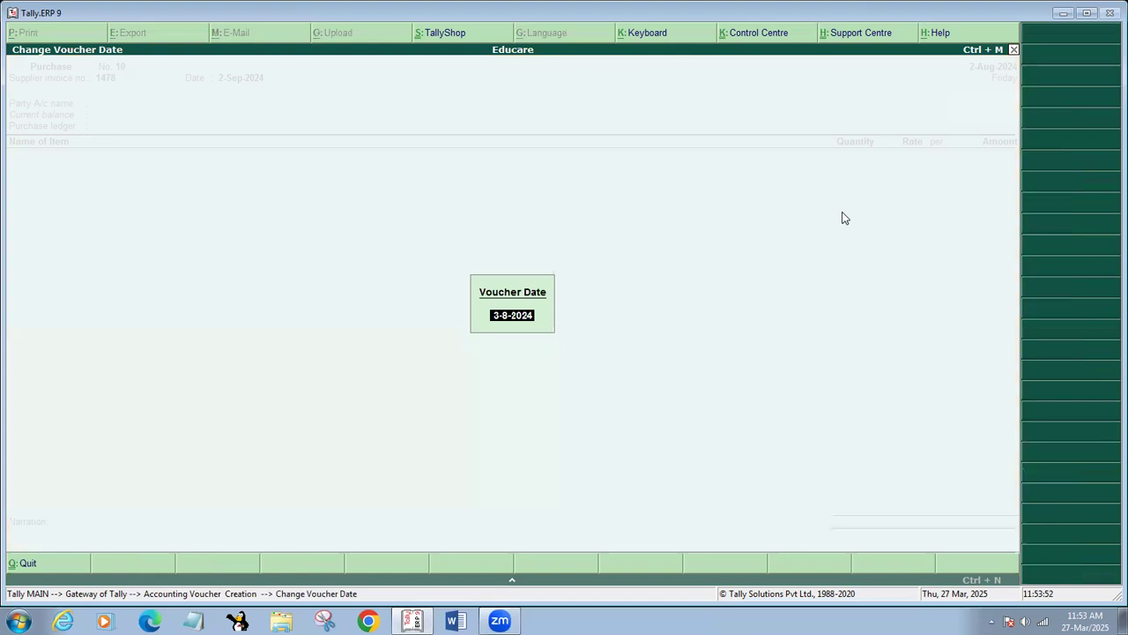
type("2-9-24")
key("Return")
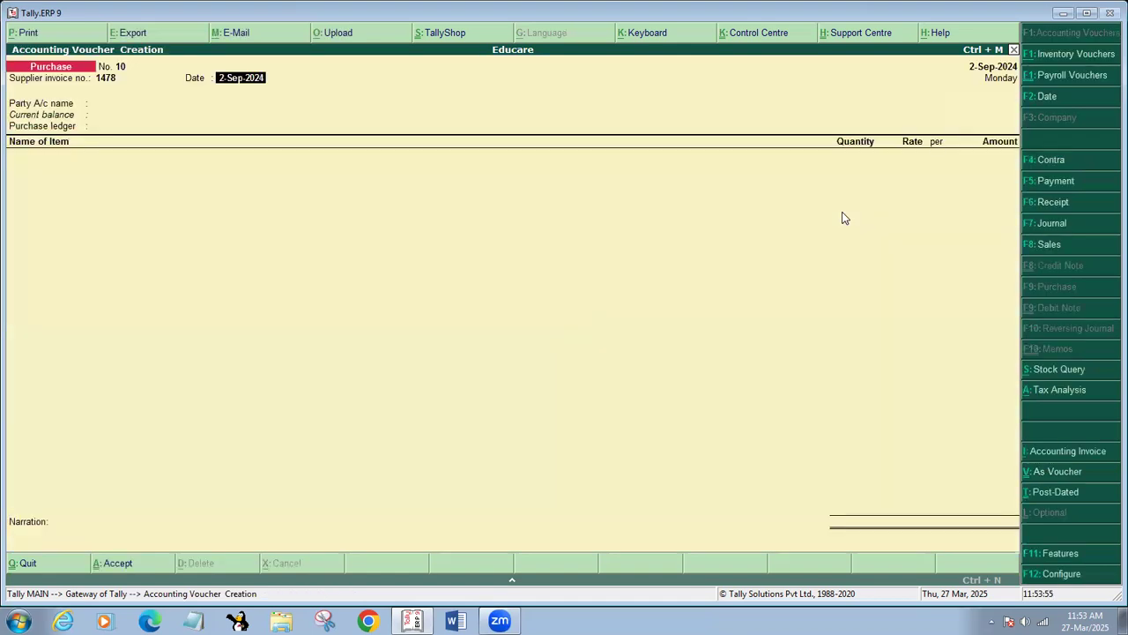
key("Return")
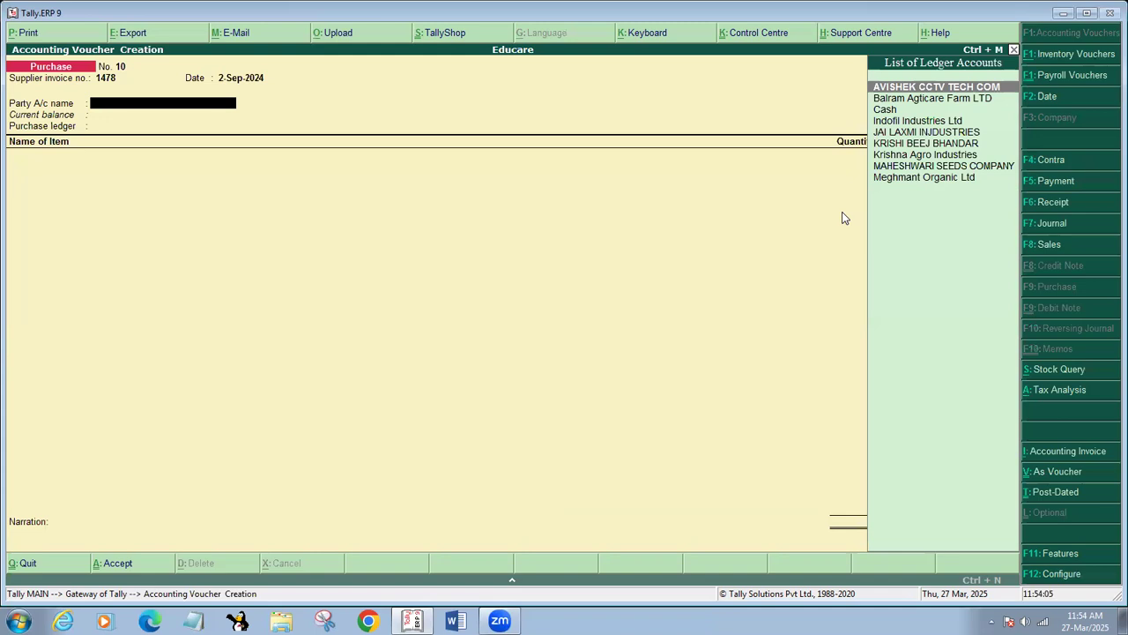
Create a new party ledger SG ELECTROMART INDIA PVT. LTD. under Sundry Creditors.
key("alt+c")
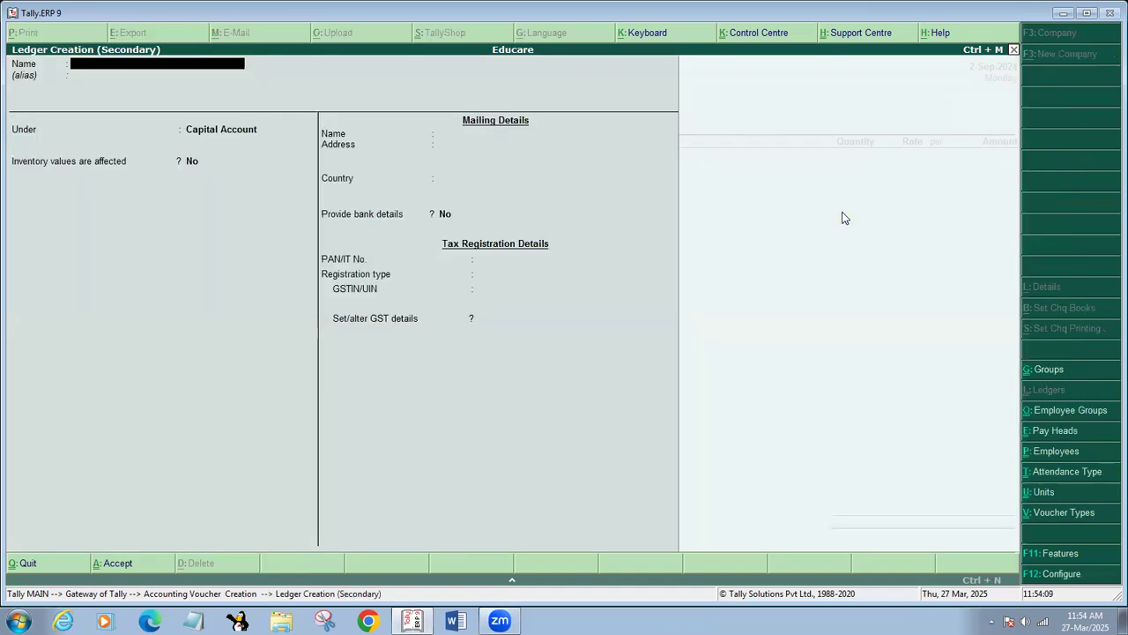
type("SG Electrom")
key("BackSpace")
key("BackSpace")
key("BackSpace")
key("BackSpace")
key("BackSpace")
key("BackSpace")
key("BackSpace")
key("BackSpace")
key("BackSpace")
key("BackSpace")
key("BackSpace")
key("BackSpace")
key("BackSpace")
type("SG ELECTRONI")
key("BackSpace")
key("BackSpace")
type("MART IND")
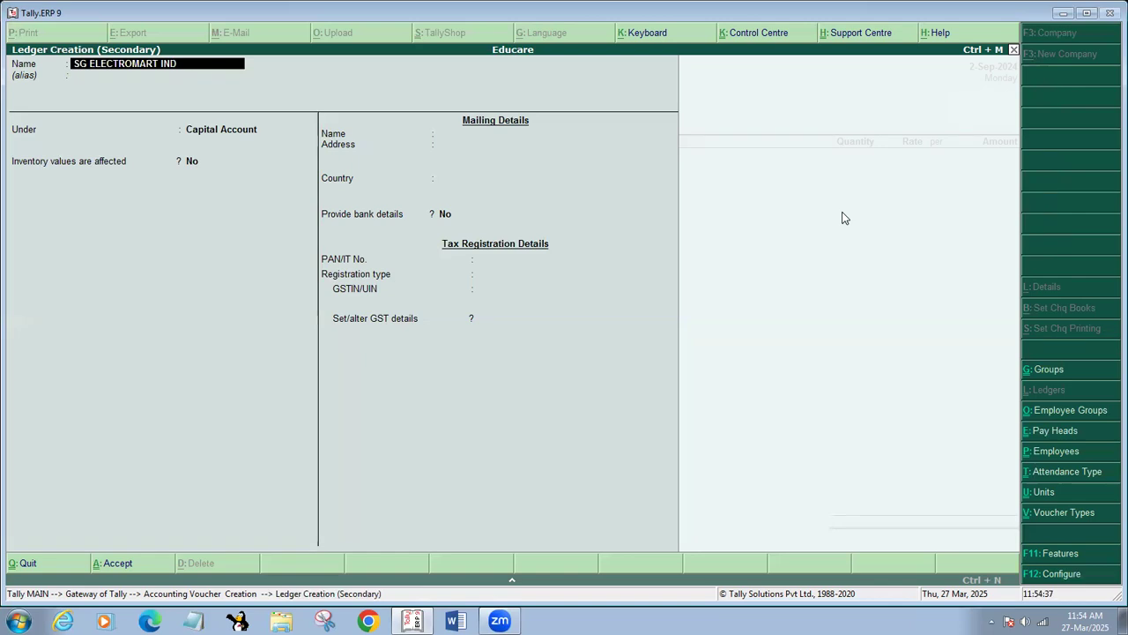
type("IA PVT. LTD.")
key("Return")
key("Return")
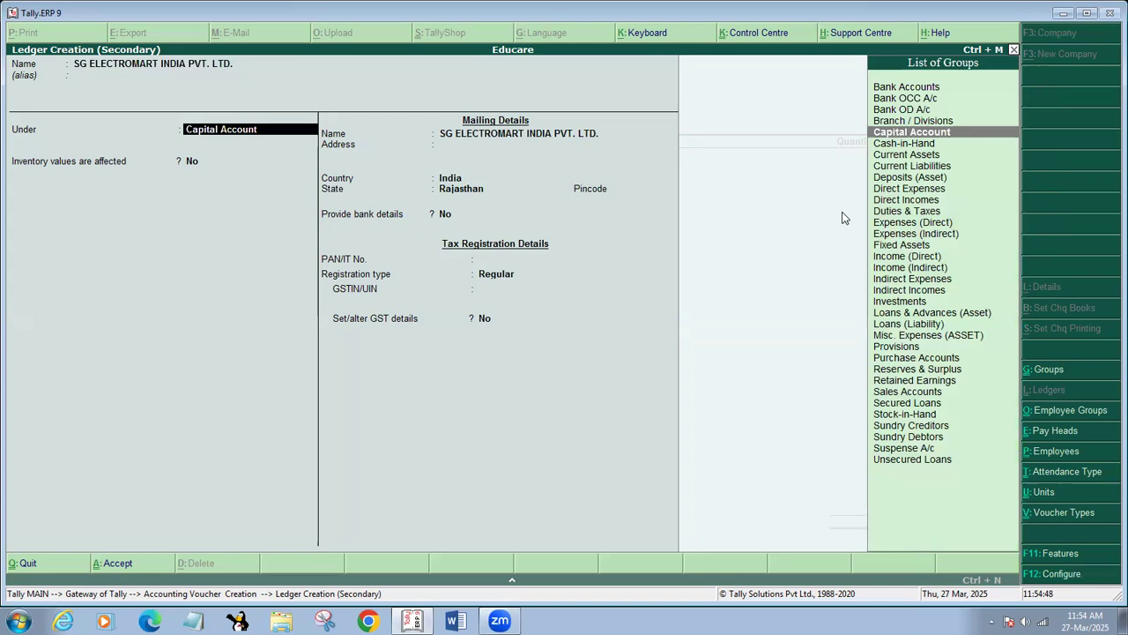
type("SU")
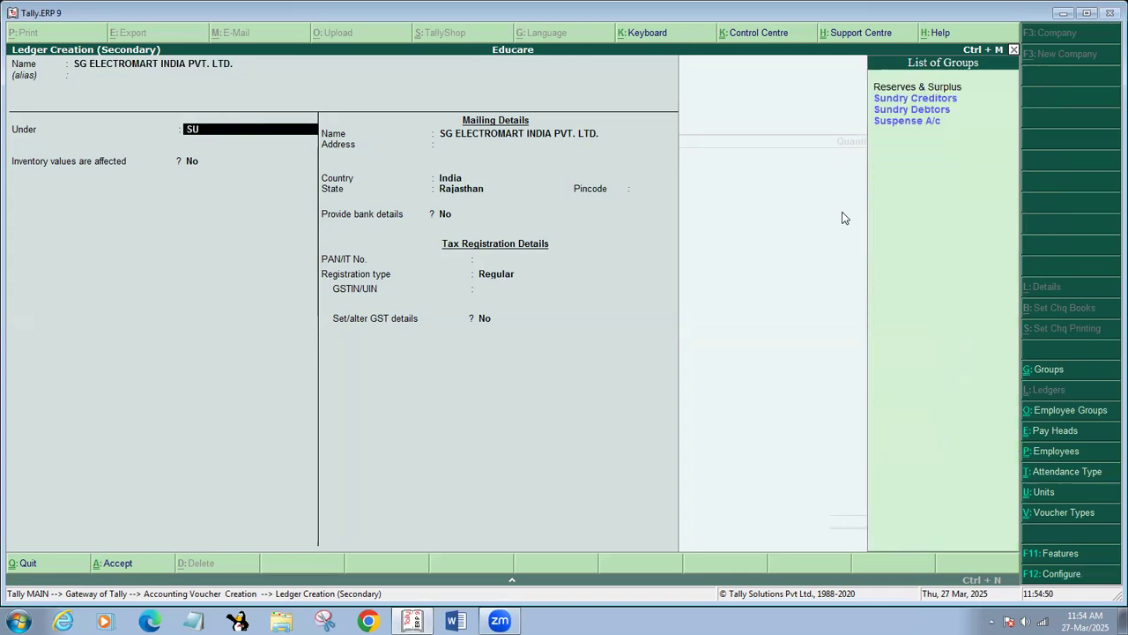
key("Return")
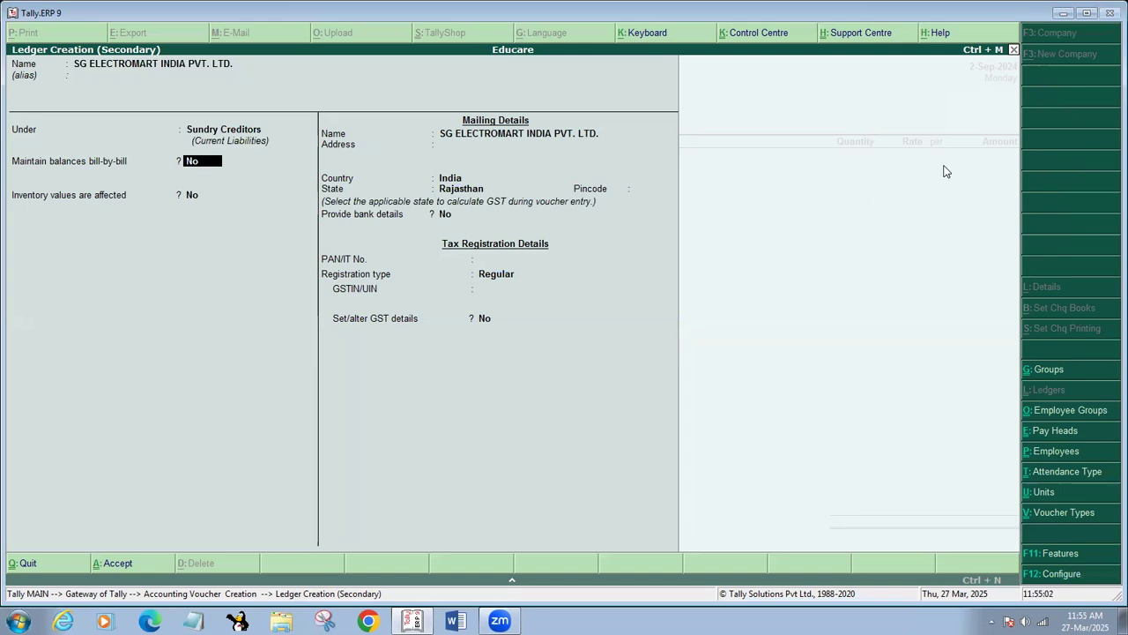
Fill in the supplier's mailing address and pincode, keeping the state as Rajasthan.
key("Return")
key("Return")
key("Return")
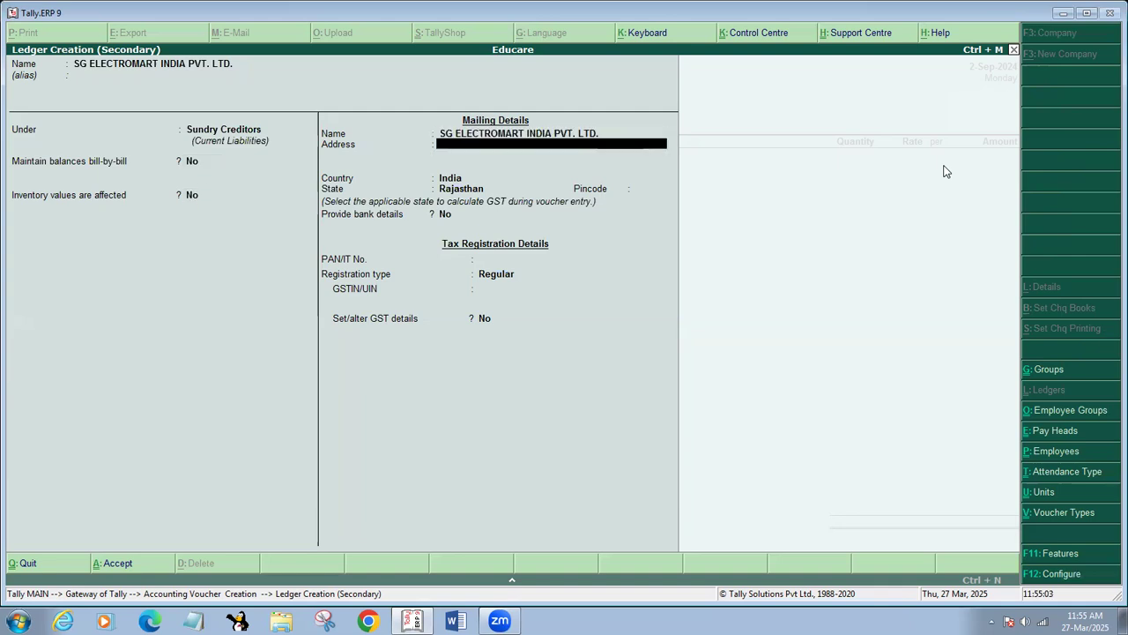
key("BackSpace")
key("BackSpace")
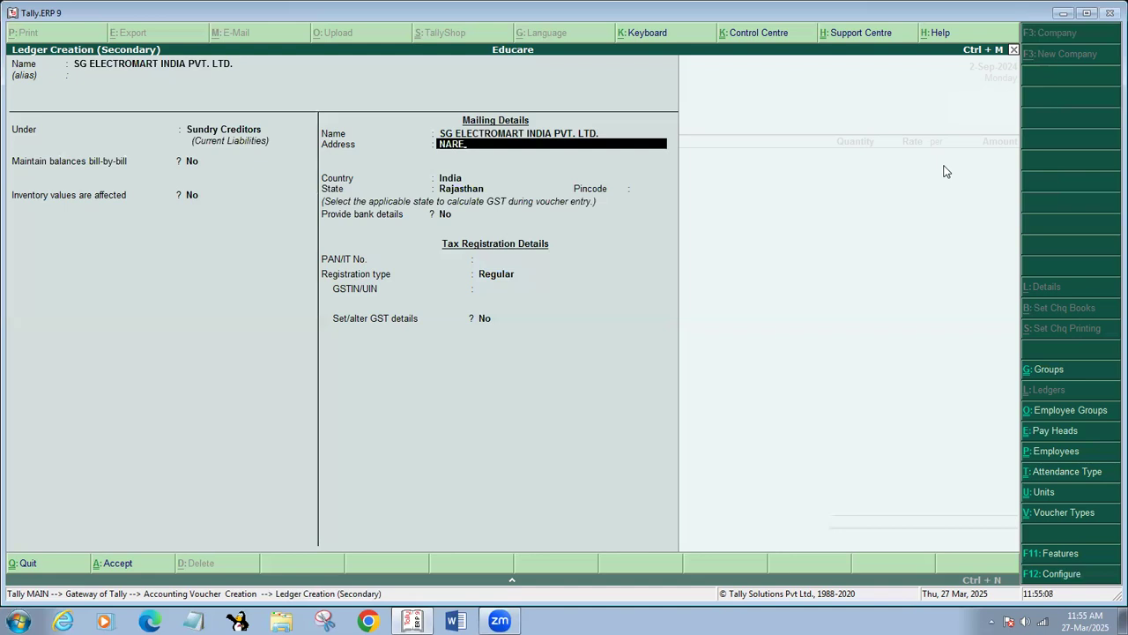
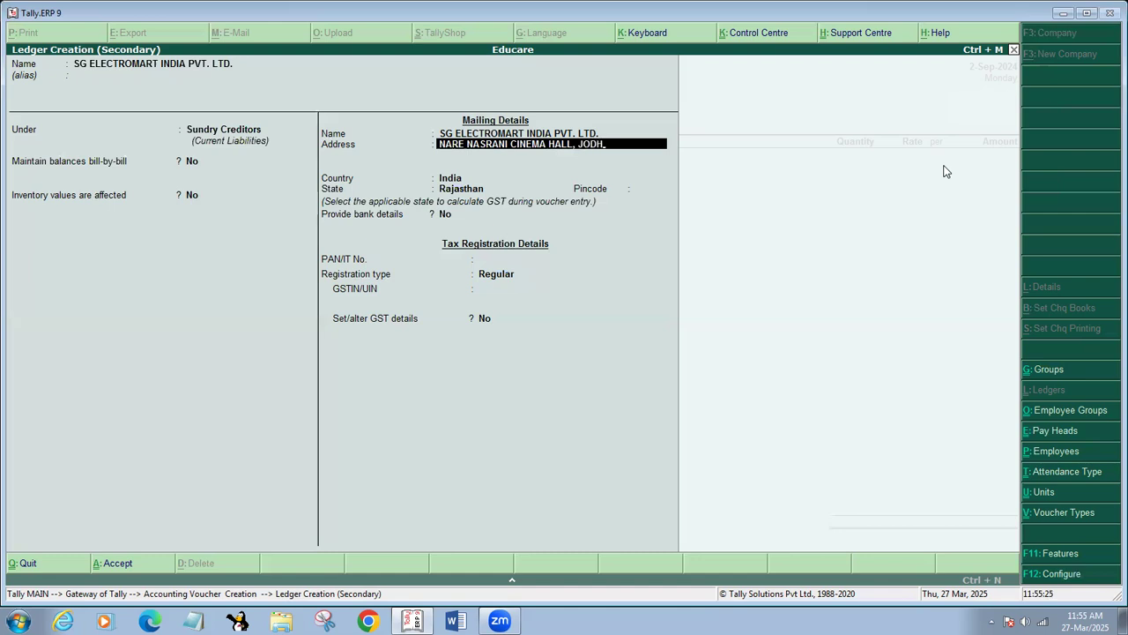
key("Return")
key("Return")
key("Return")
key("Return")
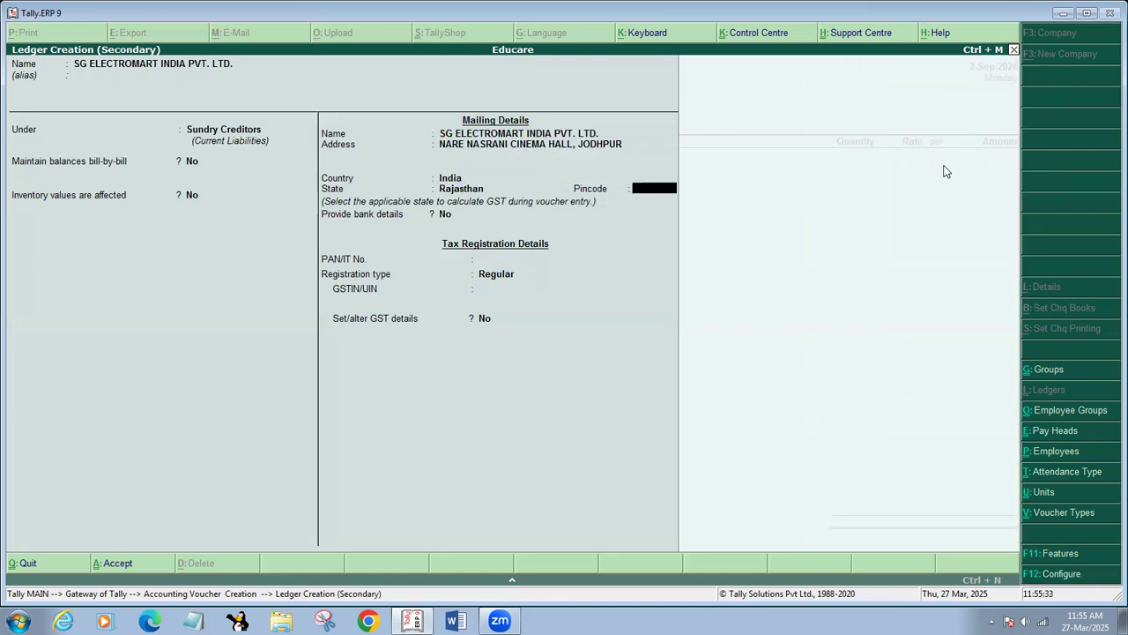
key("Return")
key("Return")
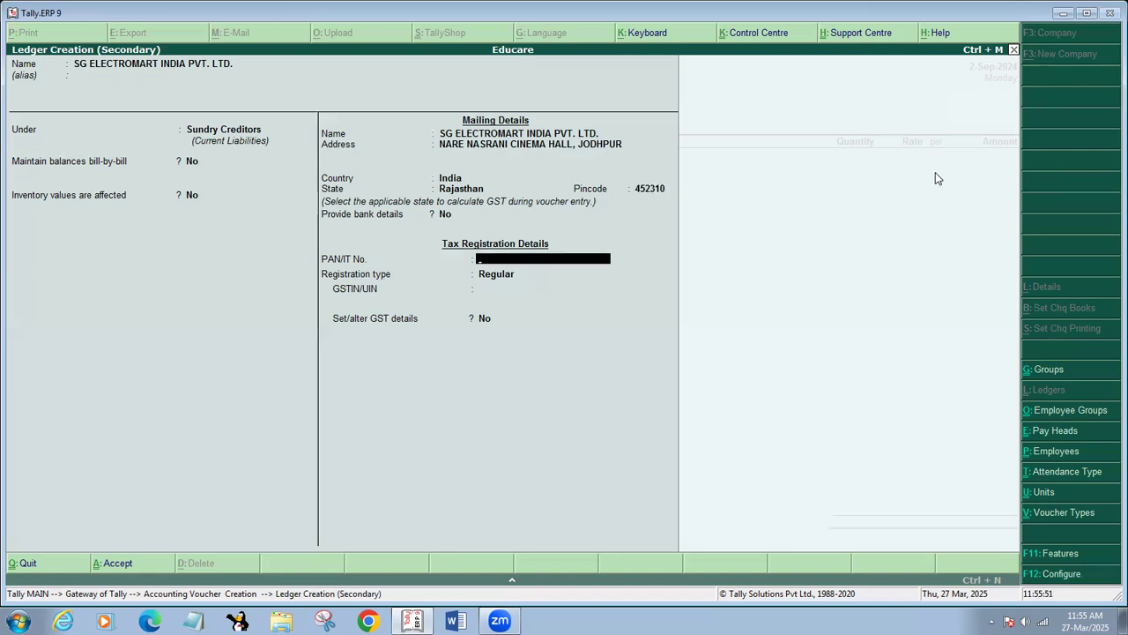
Enter the supplier's PAN, keep Regular registration type, and enter its GSTIN.
key("Return")
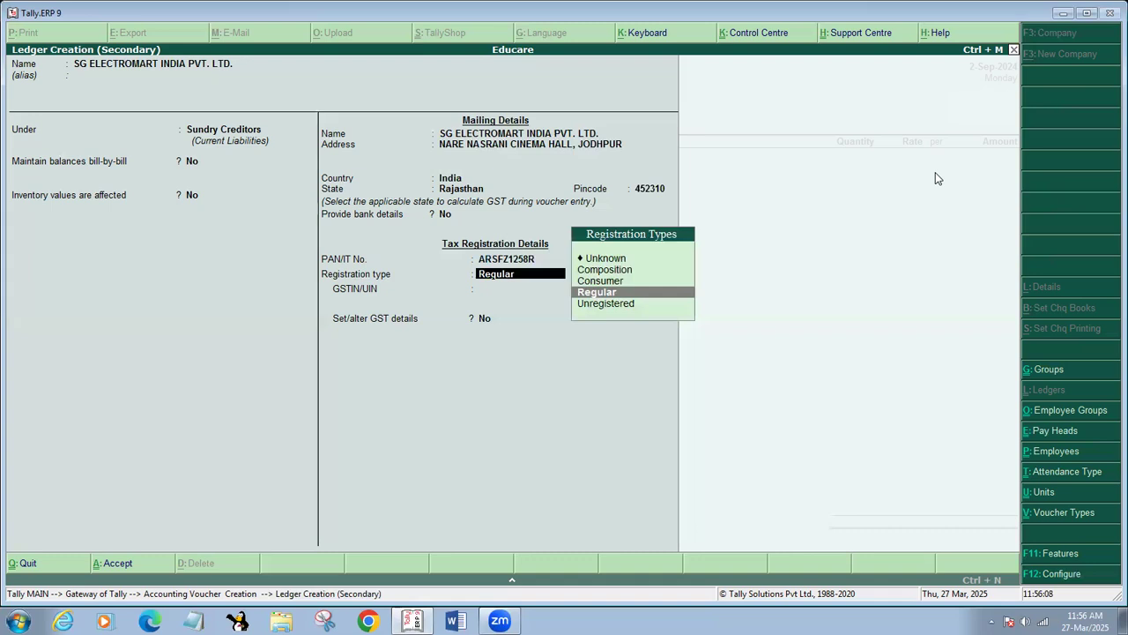
key("Return")
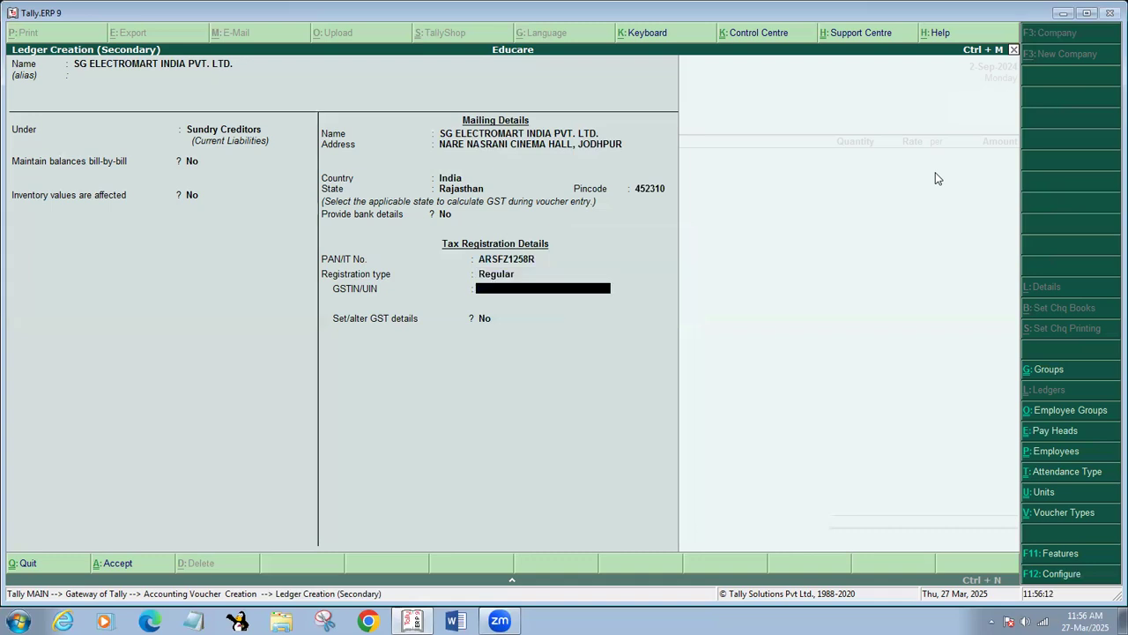
key("Return")
key("Return")
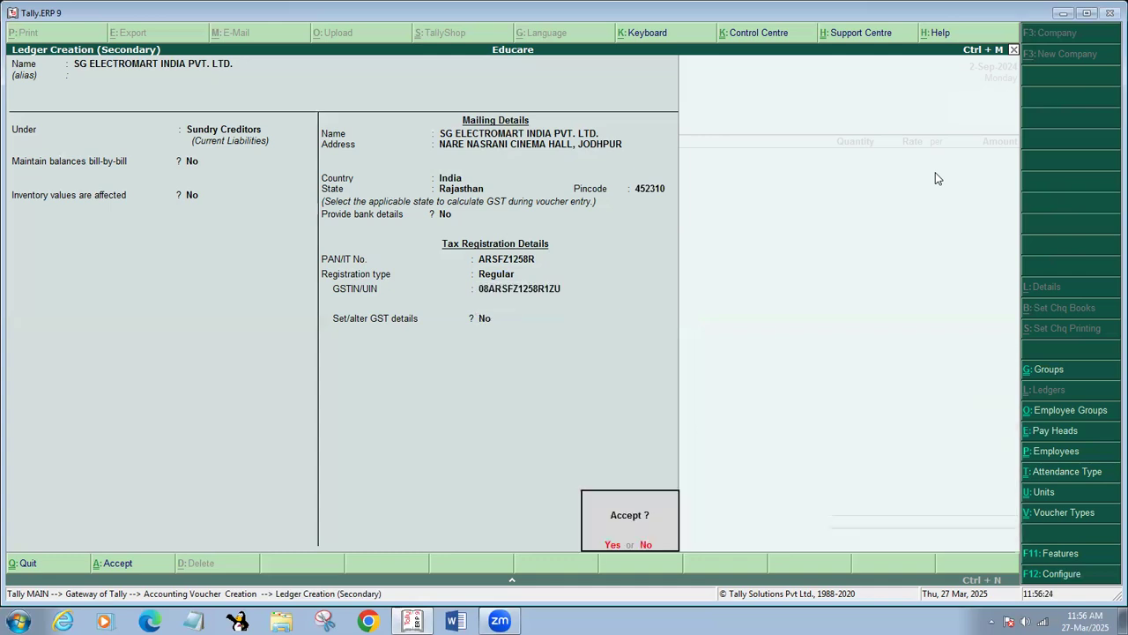
key("Return")
key("Return")
key("Return")
key("Return")
key("Return")
key("Return")
key("Return")
key("Return")
key("Return")
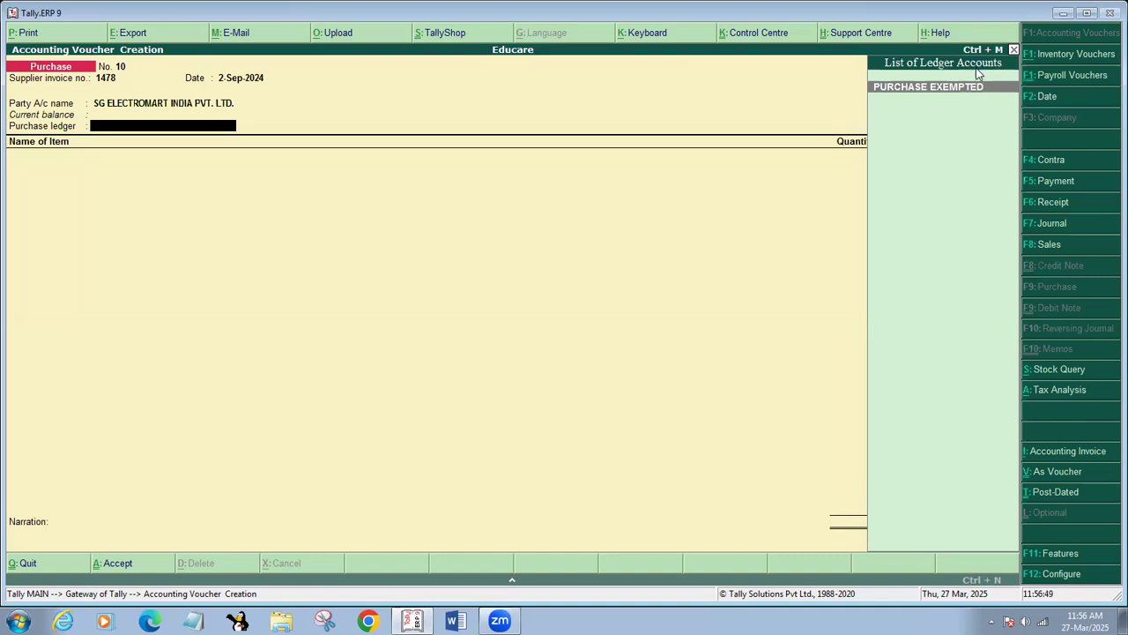
Create a new purchase ledger named PURCHASE GST from the voucher.
key("alt+c")
type("PURCHASE GST")
key("Return")
key("Return")
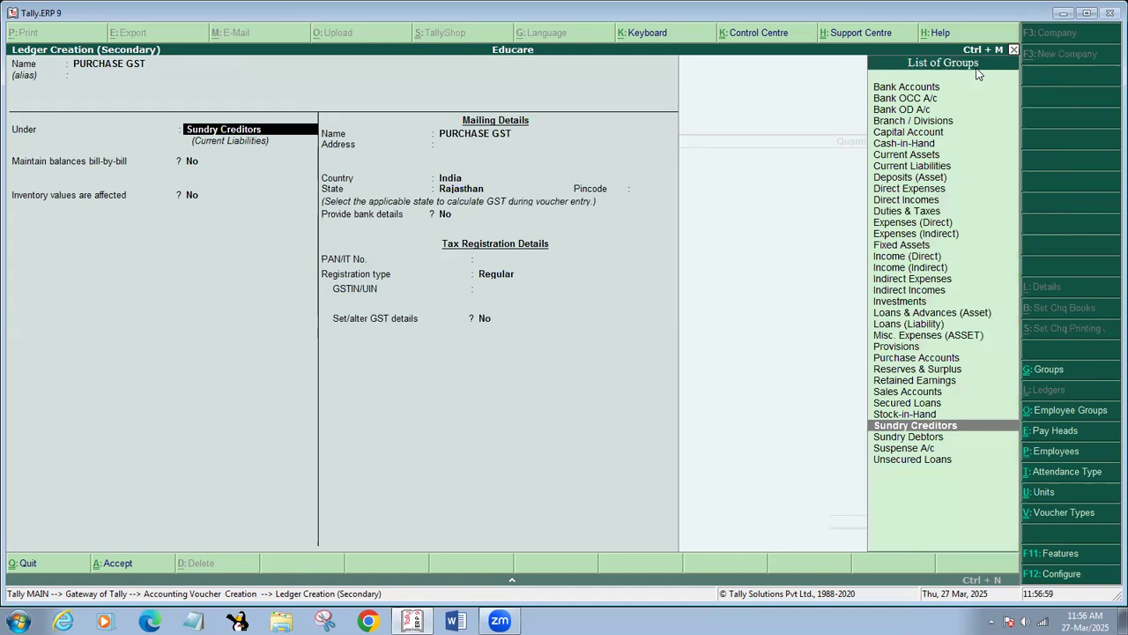
Put PURCHASE GST under Purchase Accounts with inventory affected and Goods as supply type.
type("A")
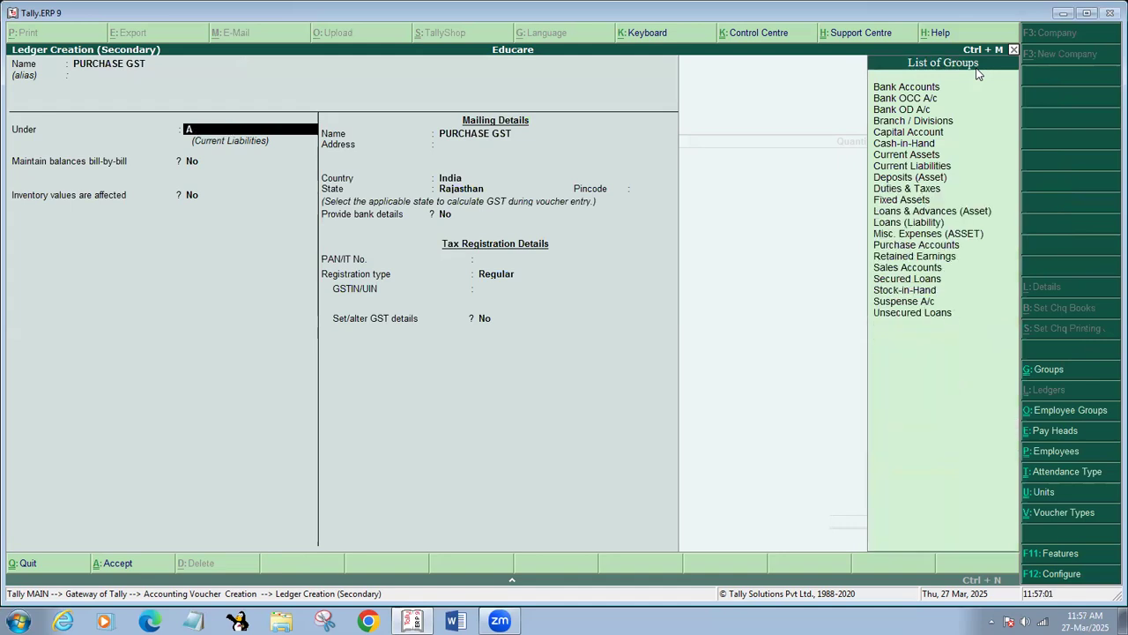
key("BackSpace")
type("Pu")
key("Return")
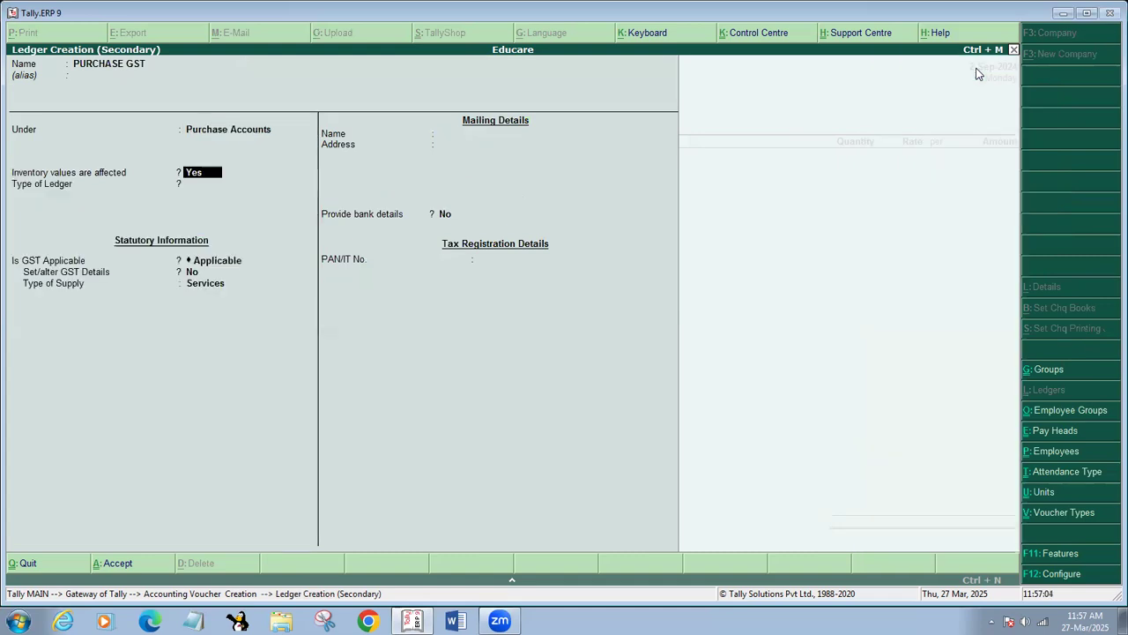
key("Return")
key("Return")
key("Return")
key("Return")
key("Up")
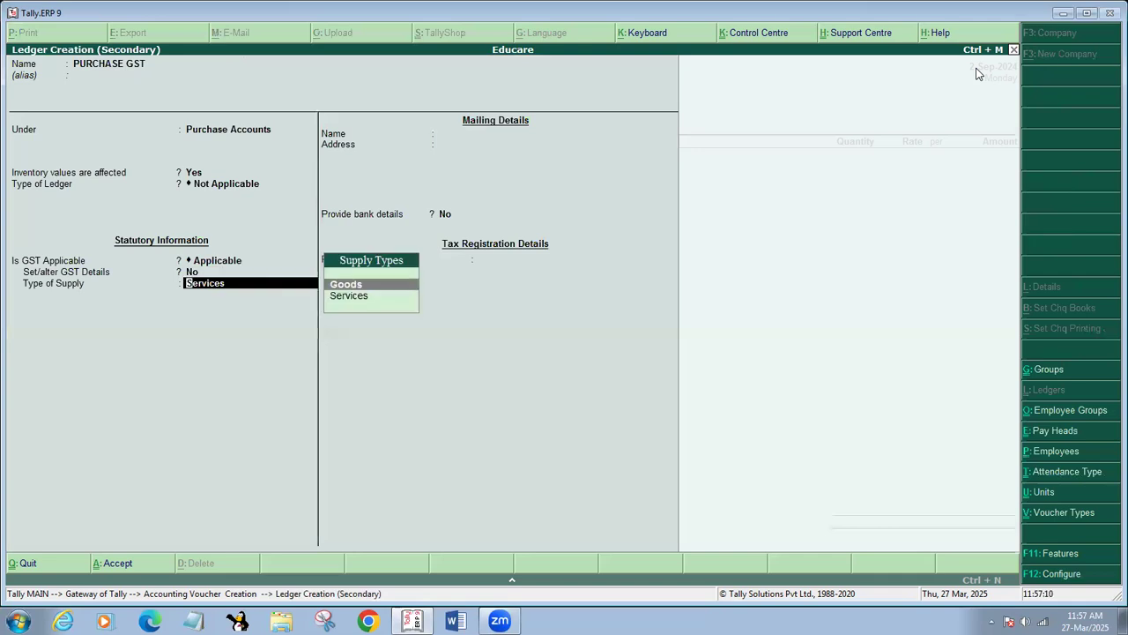
key("Return")
key("Return")
key("Return")
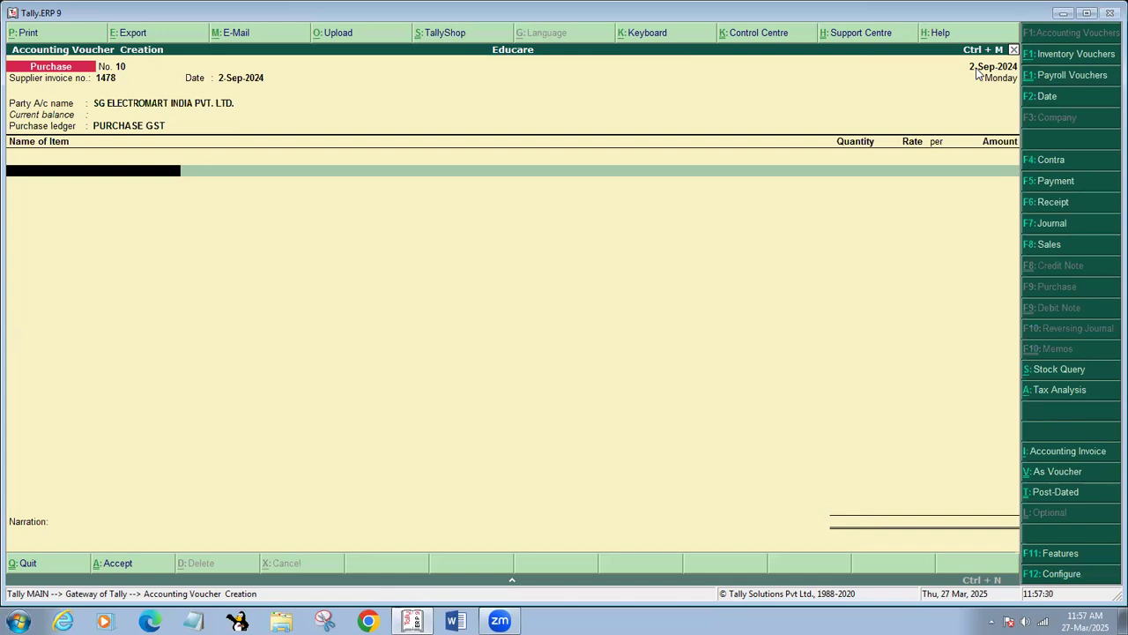
key("alt+c")
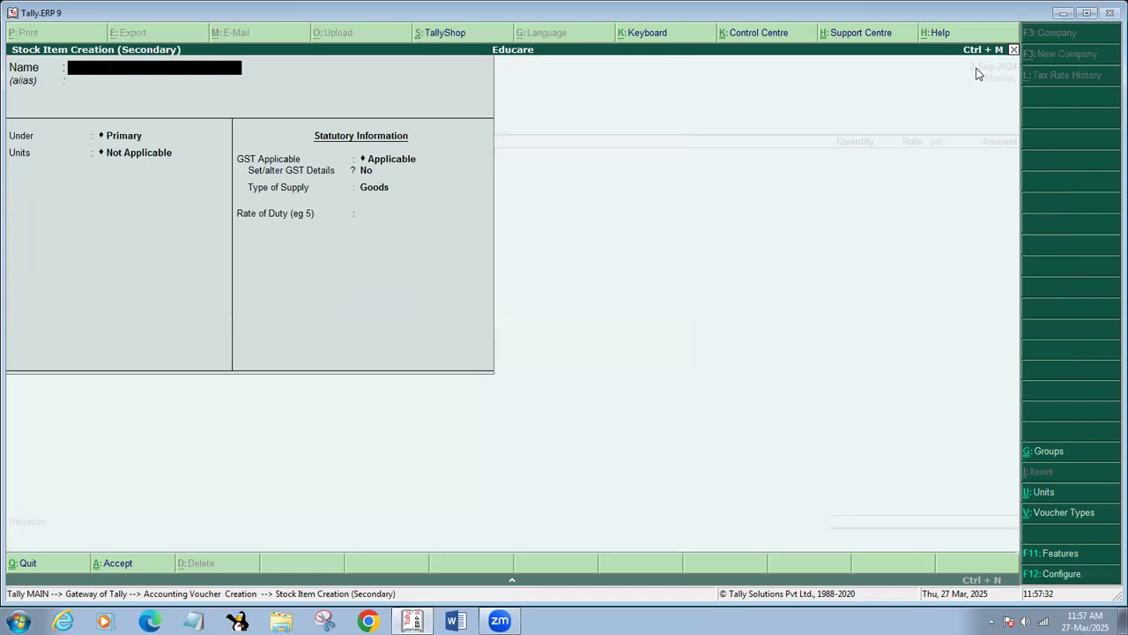
type("VIVO Y91")
key("Return")
key("Return")
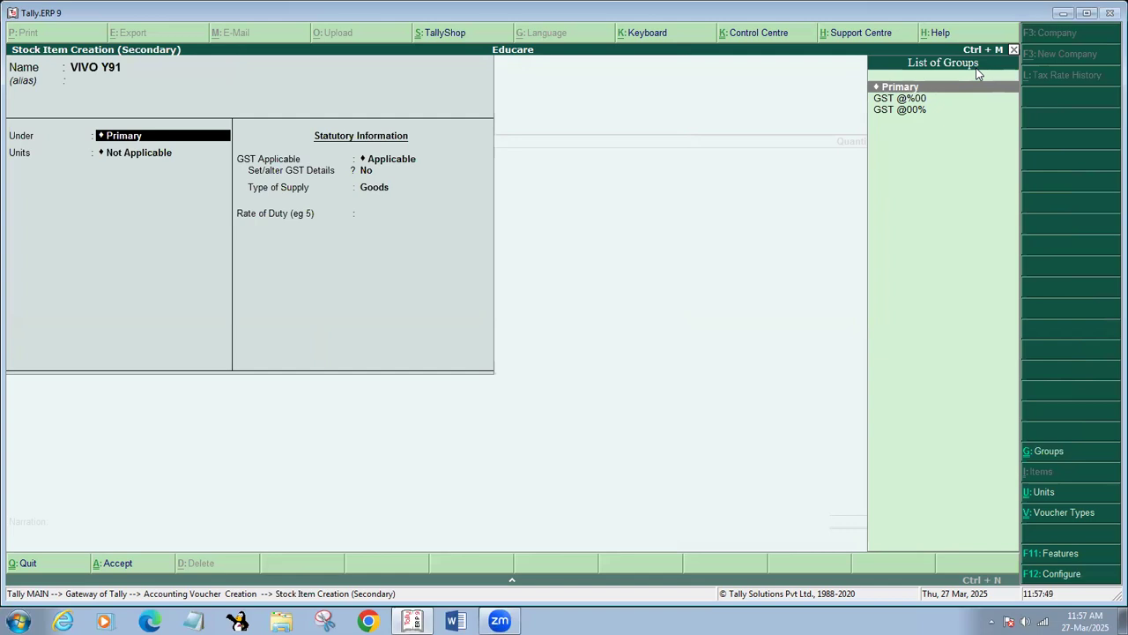
key("alt+c")
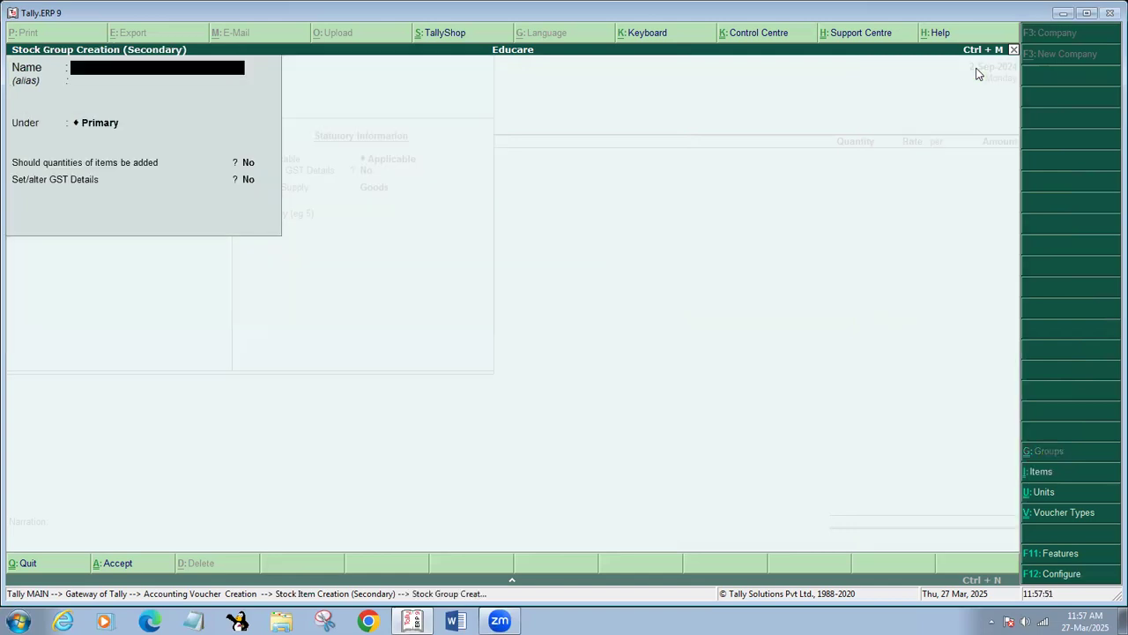
type("GST @12%")
key("Return")
key("Return")
key("Return")
key("Return")
key("Return")
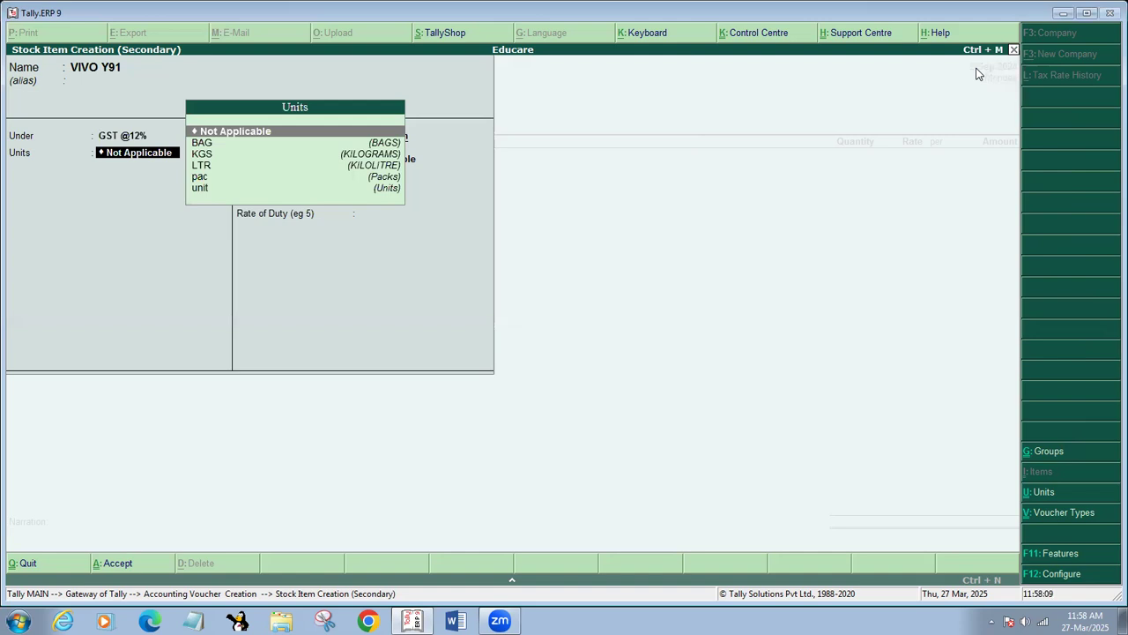
Create the simple unit PCS with formal name PIECES, UQC PCS-PIECES and 0 decimal places.
key("alt+c")
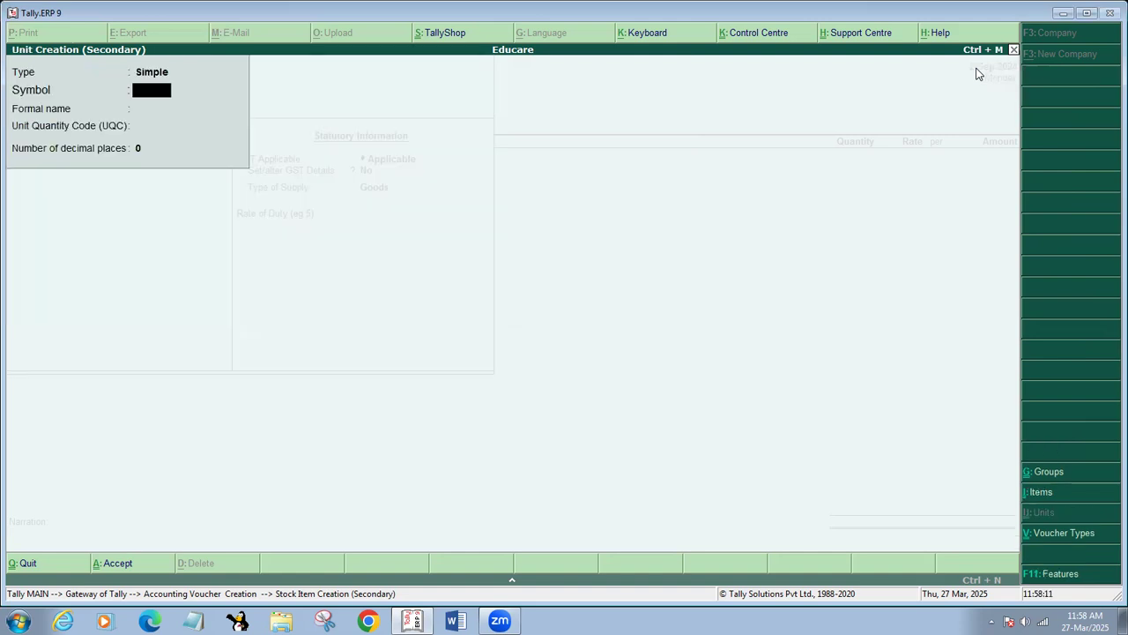
type("PCS")
key("Return")
key("Return")
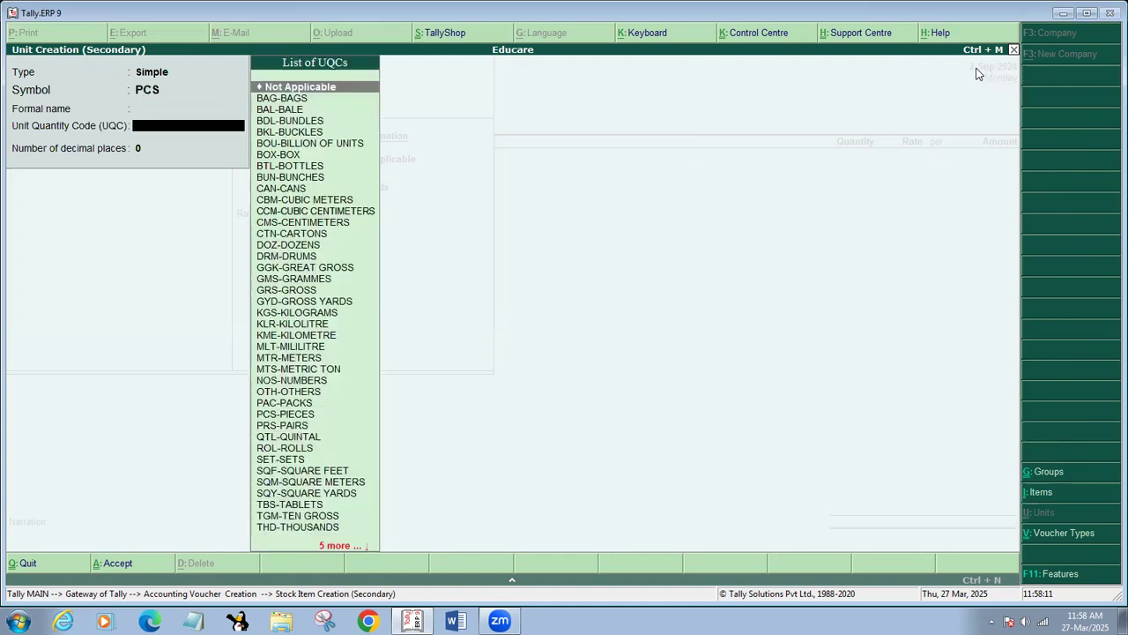
type("PCS")
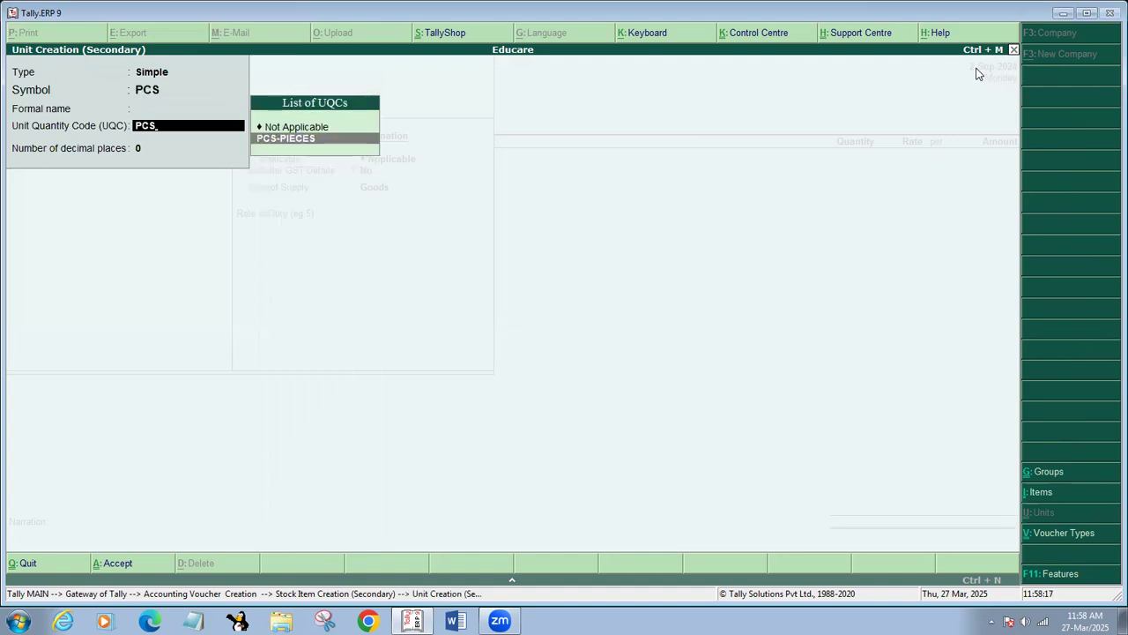
key("BackSpace")
key("Return")
key("BackSpace")
key("BackSpace")
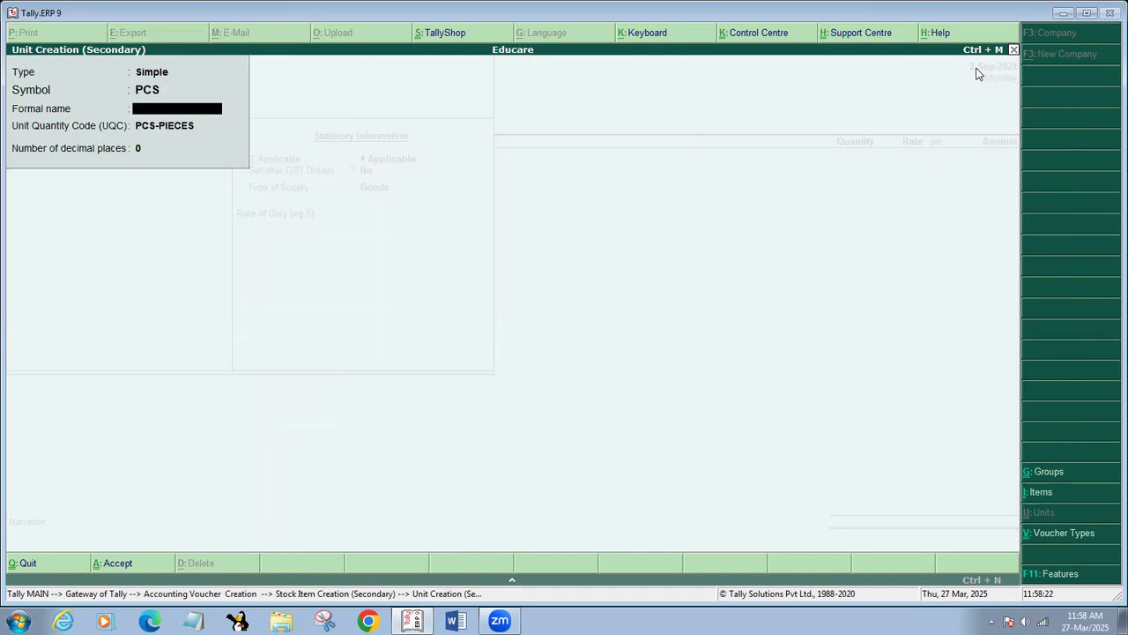
type("PiECES")
key("Return")
key("Return")
key("Return")
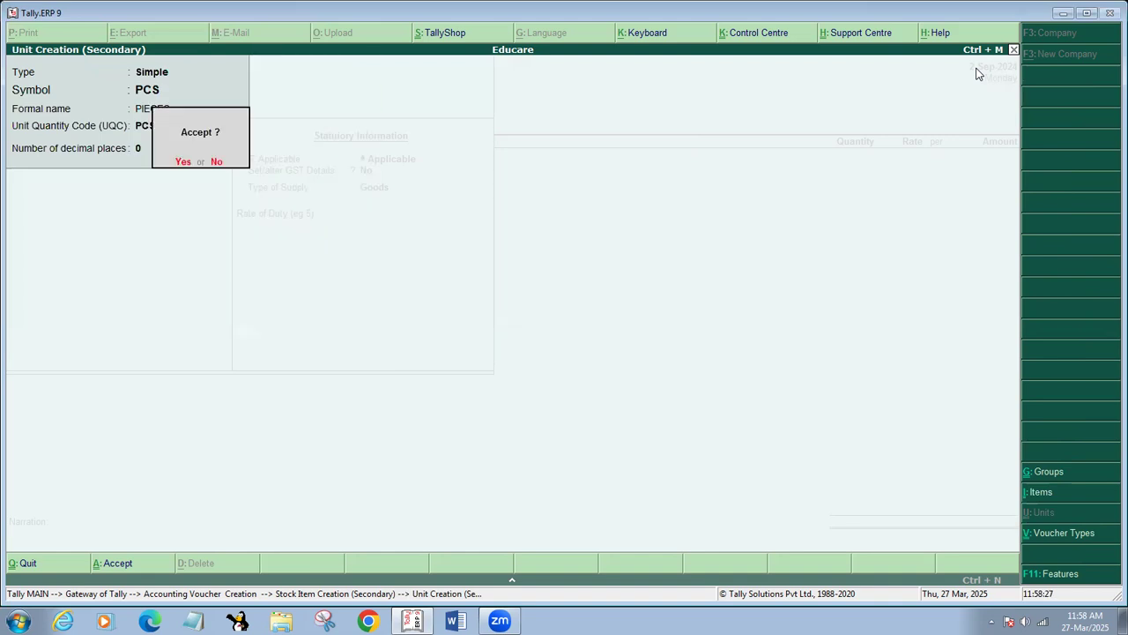
Save the PCS unit and choose to set GST details for VIVO Y91.
key("y")
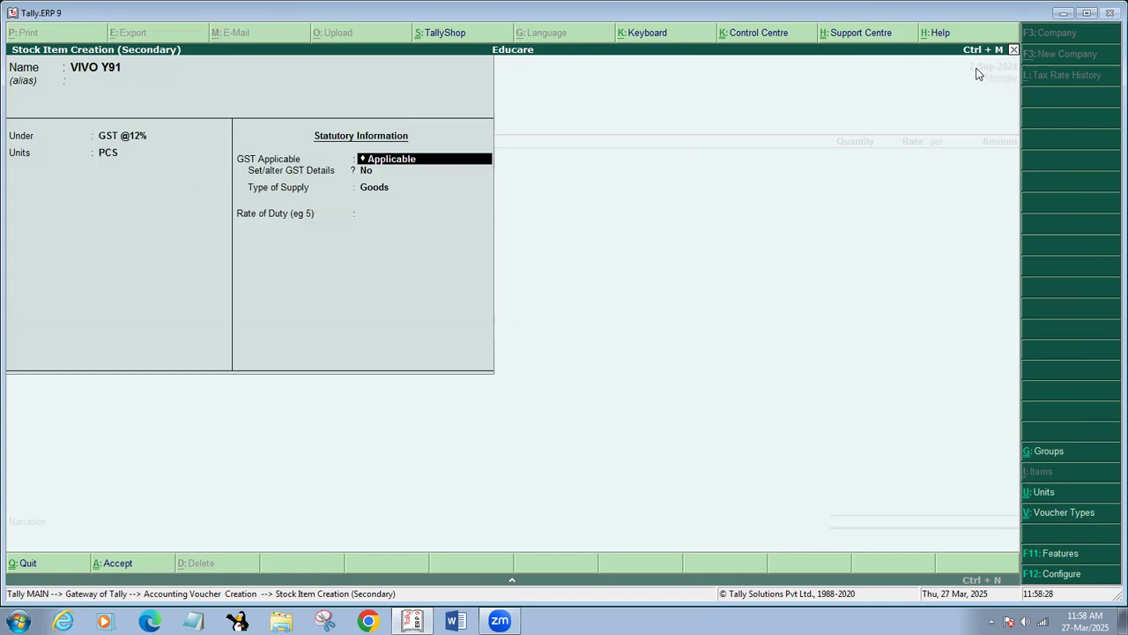
key("Return")
type("Y")
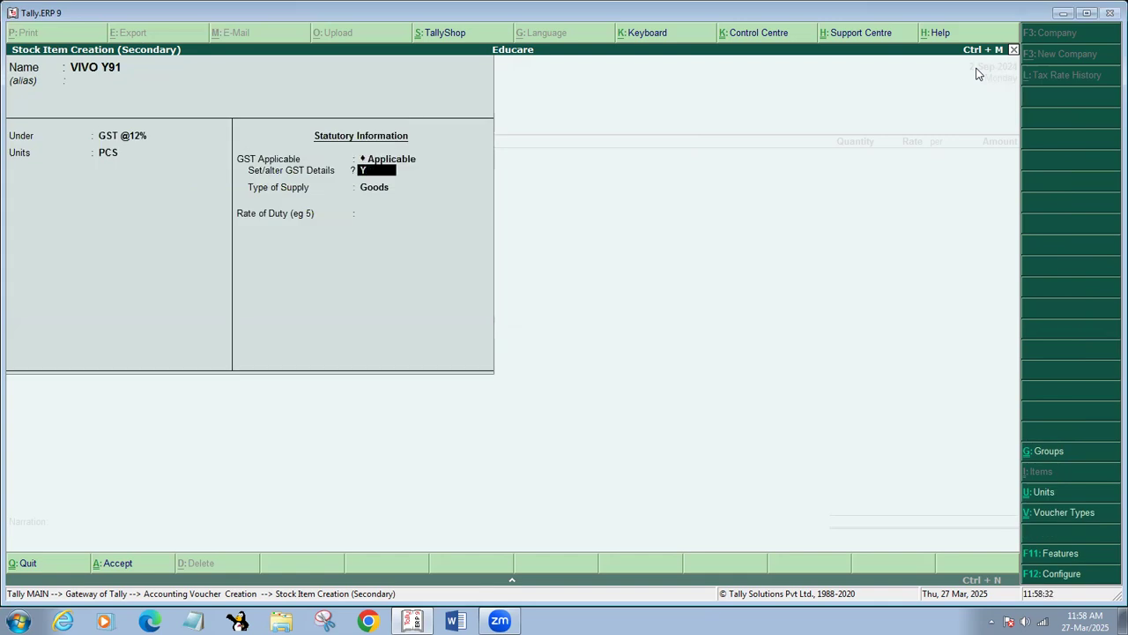
key("Return")
key("Return")
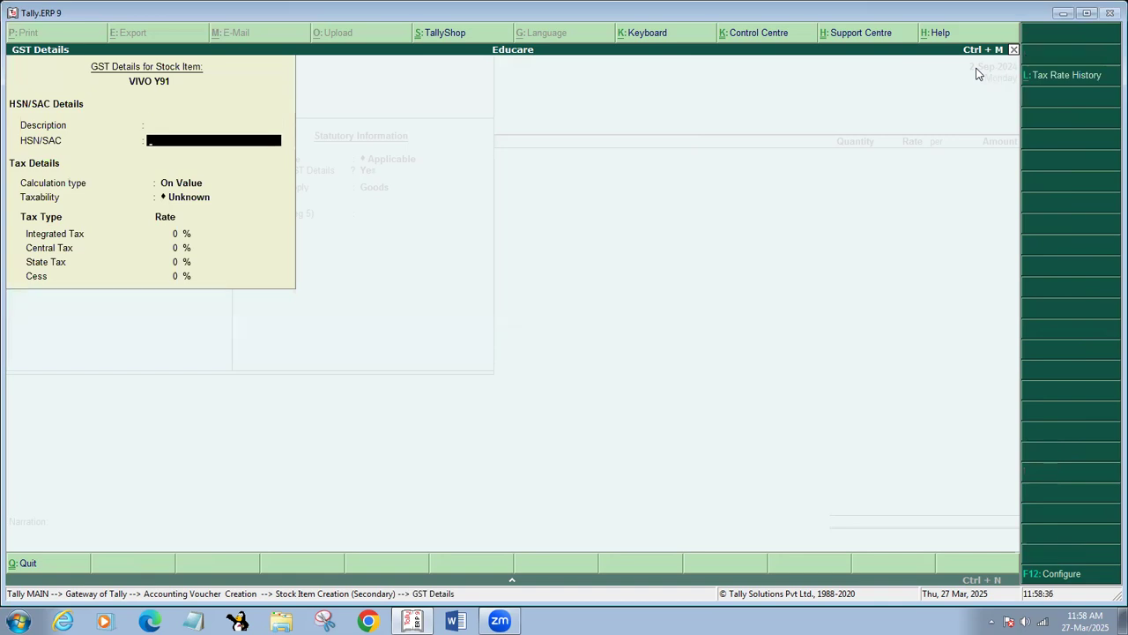
Give VIVO Y91 HSN 85171210, Taxable status and 12% integrated tax (6% central and state).
type("85171210")
key("Return")
key("Return")
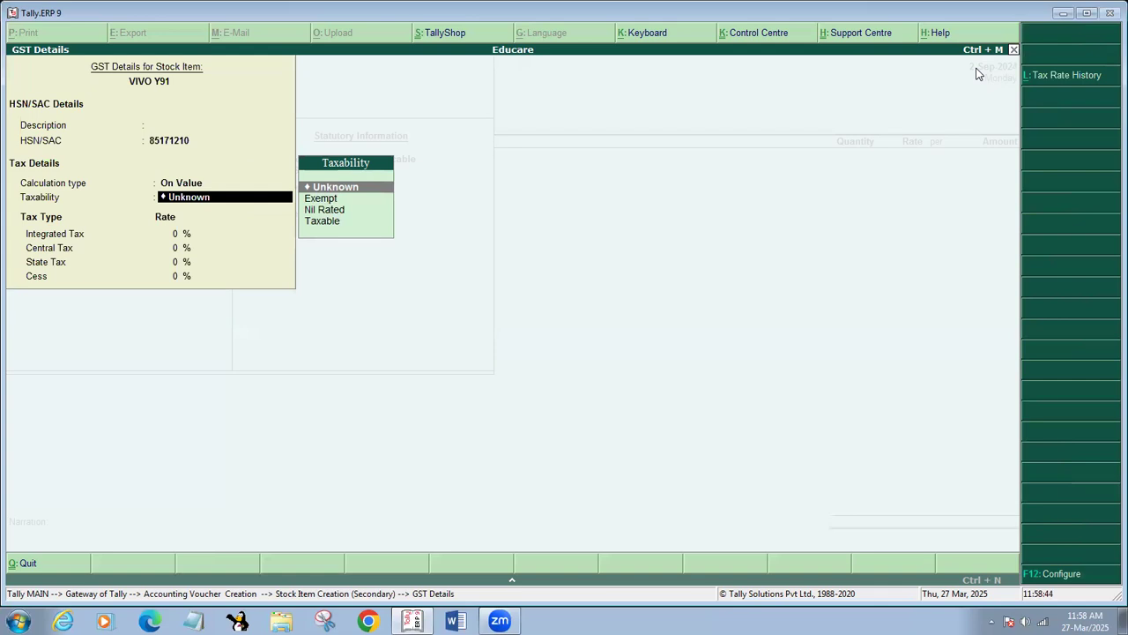
key("Down")
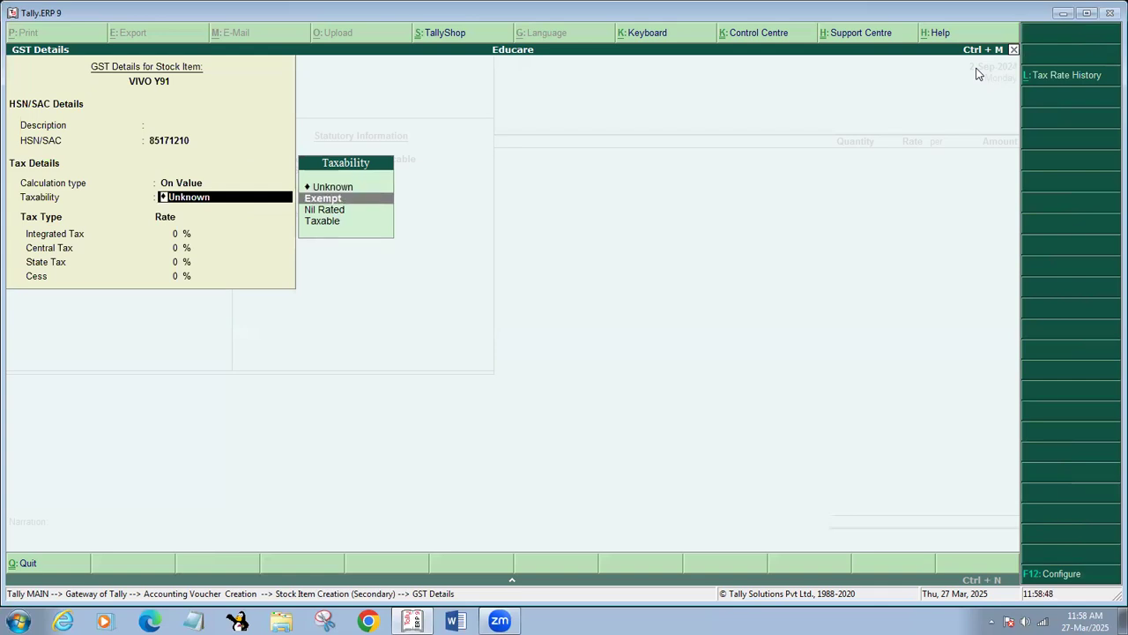
key("Down")
key("Down")
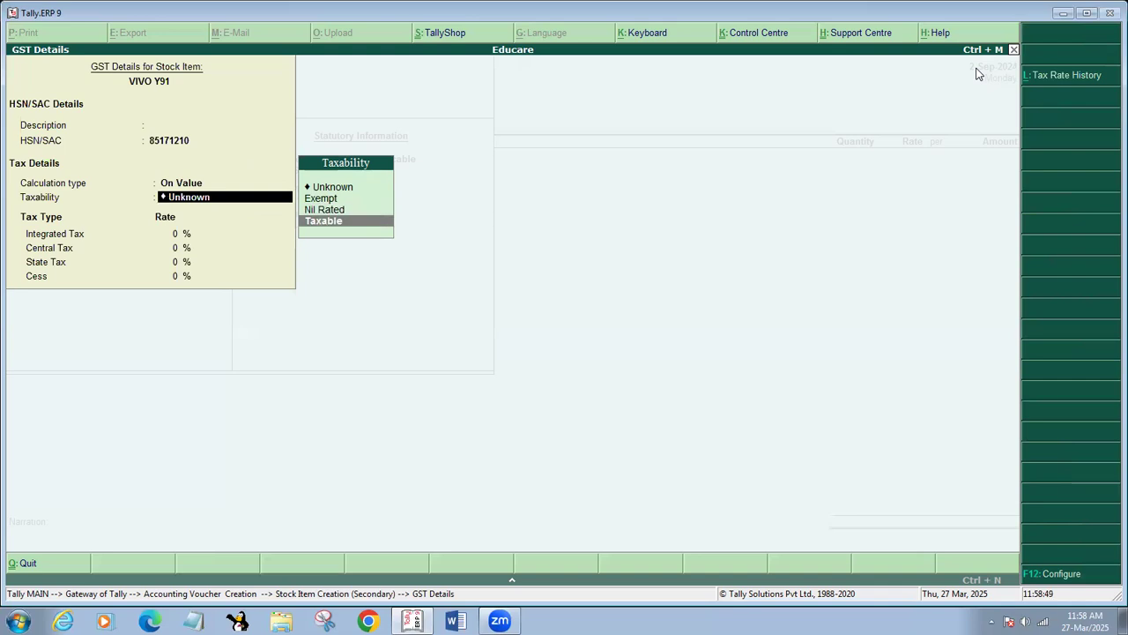
key("Return")
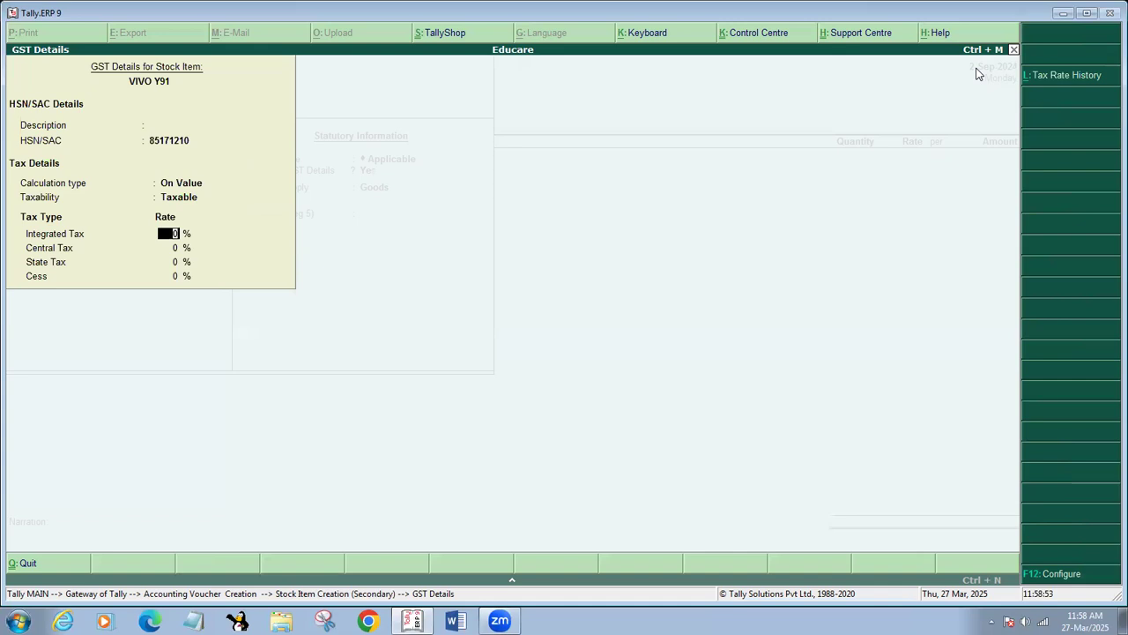
type("12")
key("Return")
key("Return")
key("Return")
key("Return")
key("Return")
key("Return")
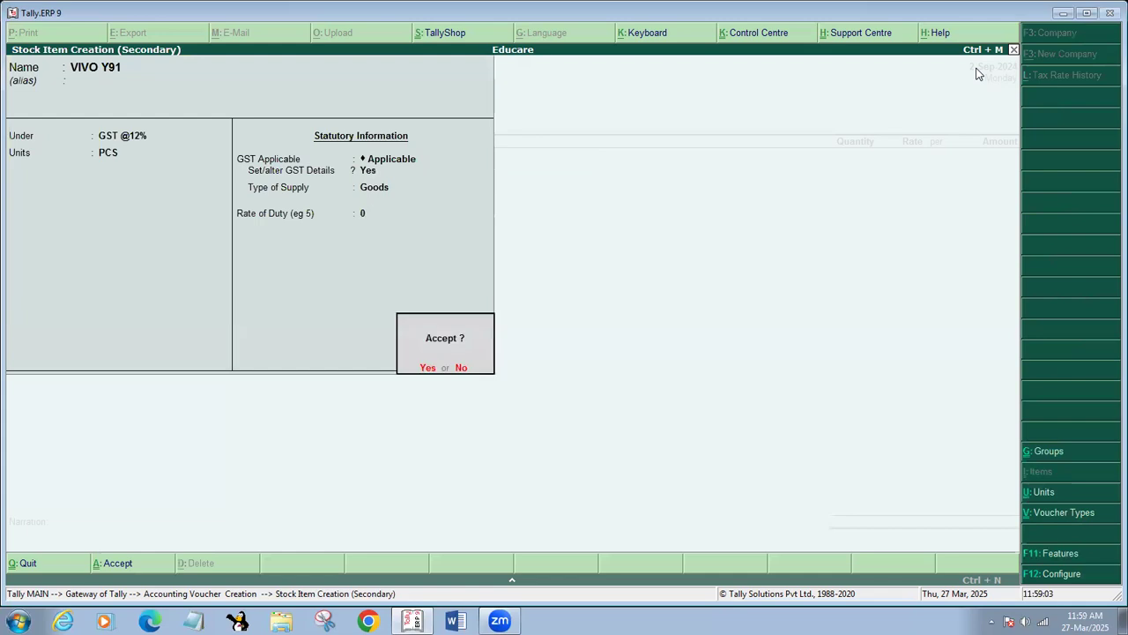
key("Return")
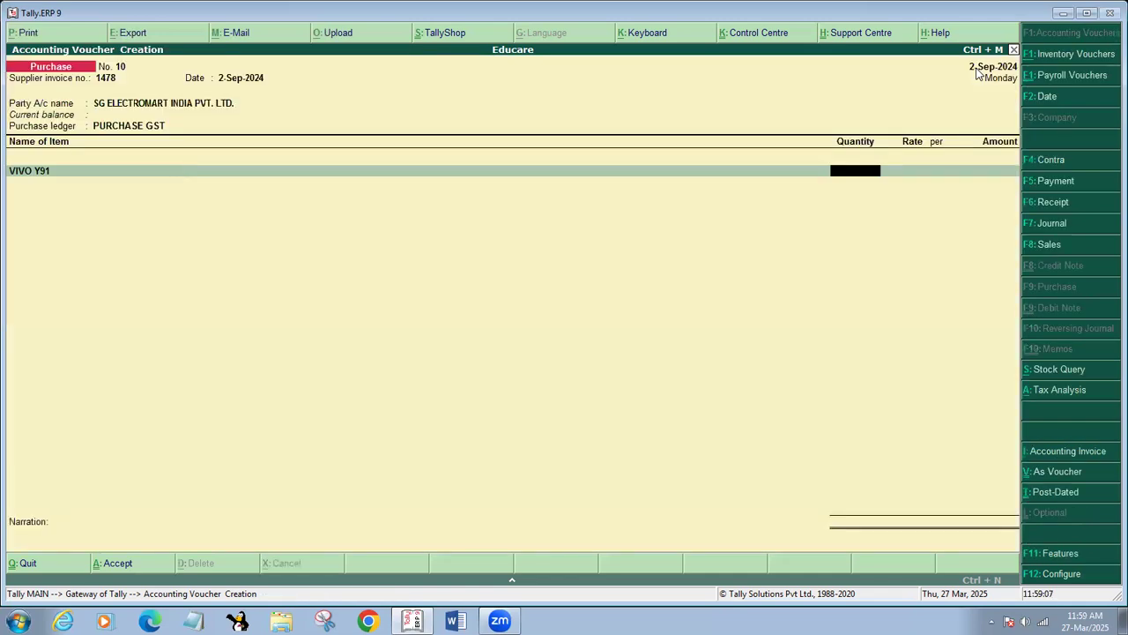
Enter VIVO Y91 as 2 PCS at 5,357.14 (10,714.28) and start another stock item.
type("2")
key("Return")
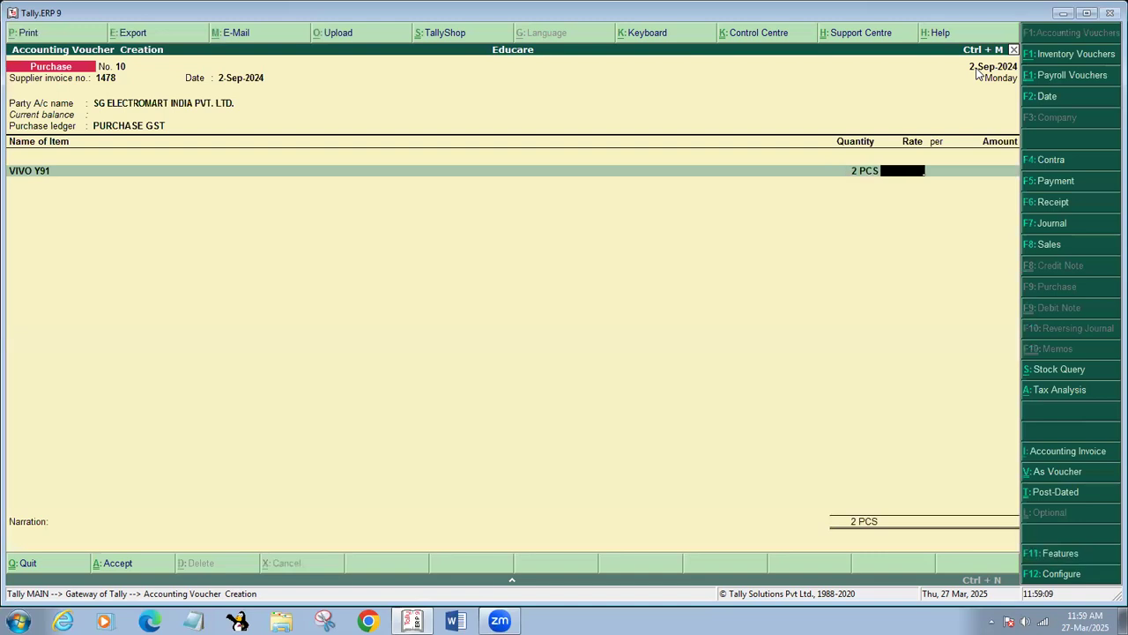
type("3")
type("357")
type(".14")
key("Return")
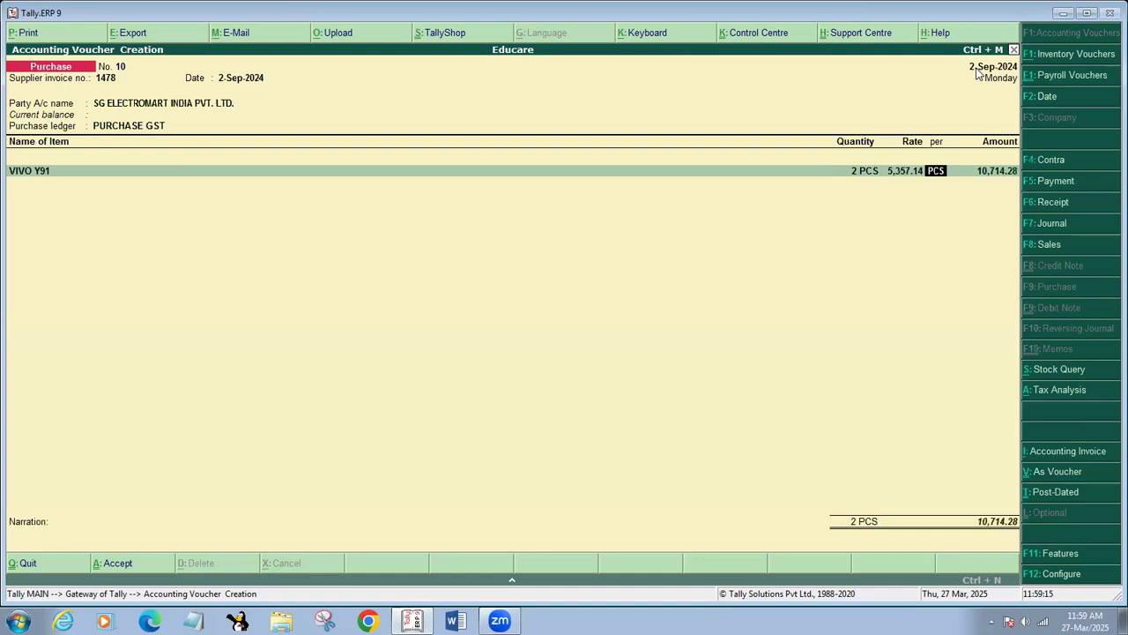
key("Return")
key("Return")
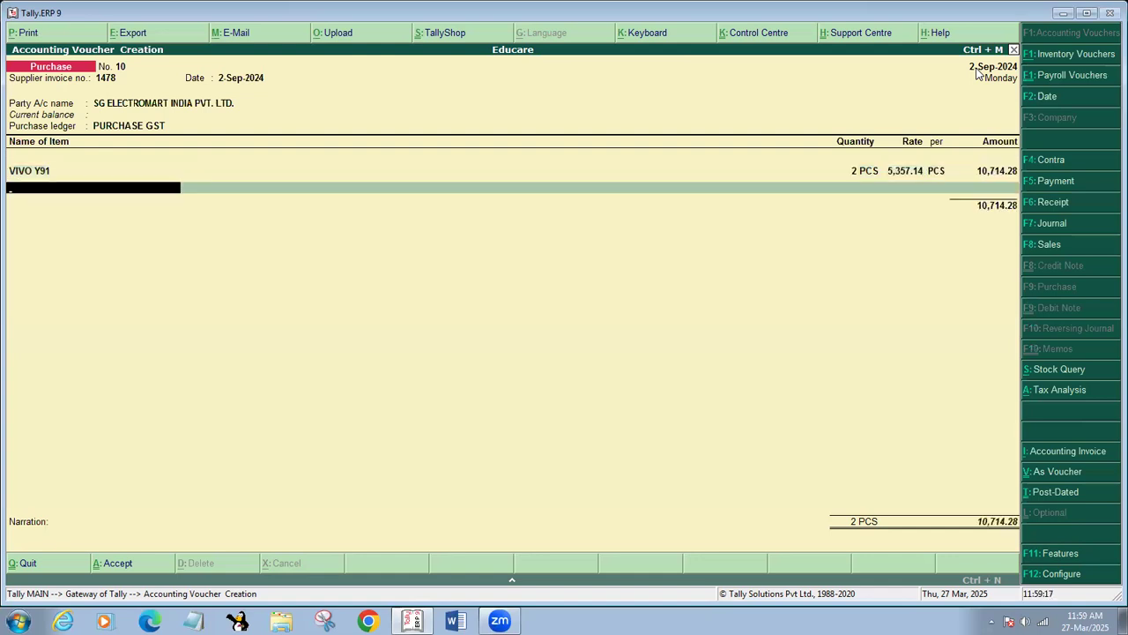
key("alt+c")
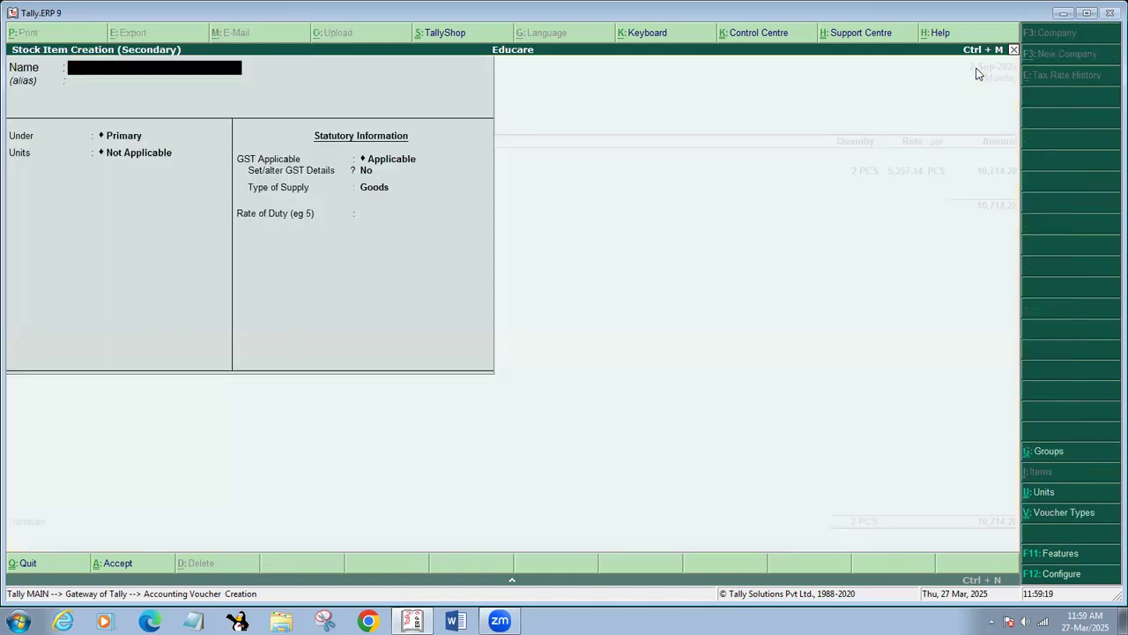
type("BE")
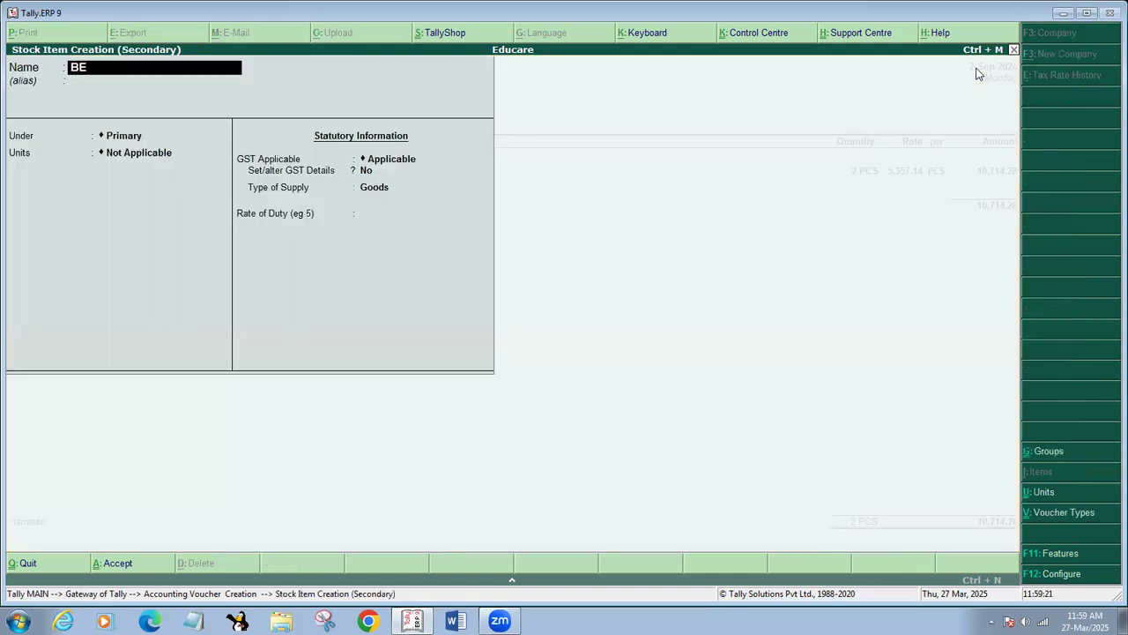
type("ETEL C51")
key("Return")
key("Return")
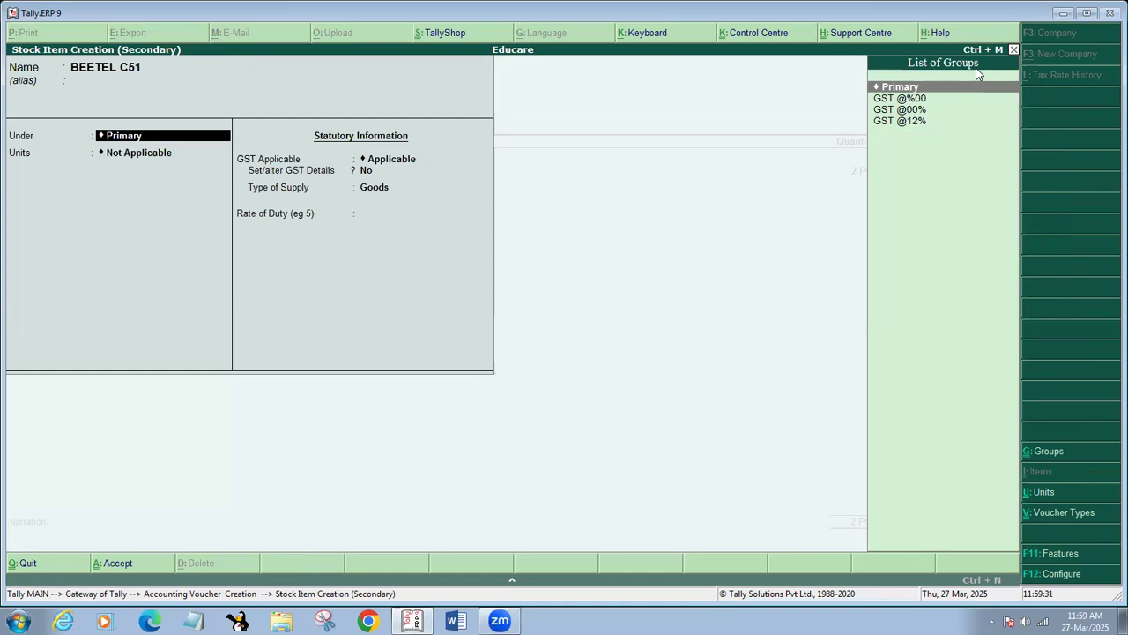
type("G")
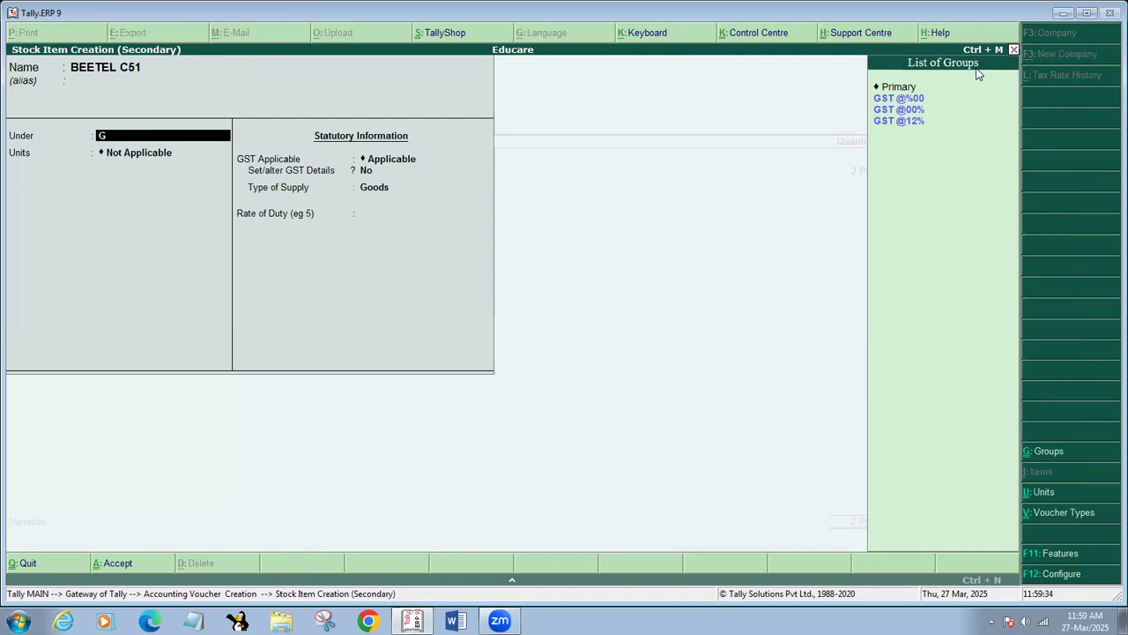
type("ST @12")
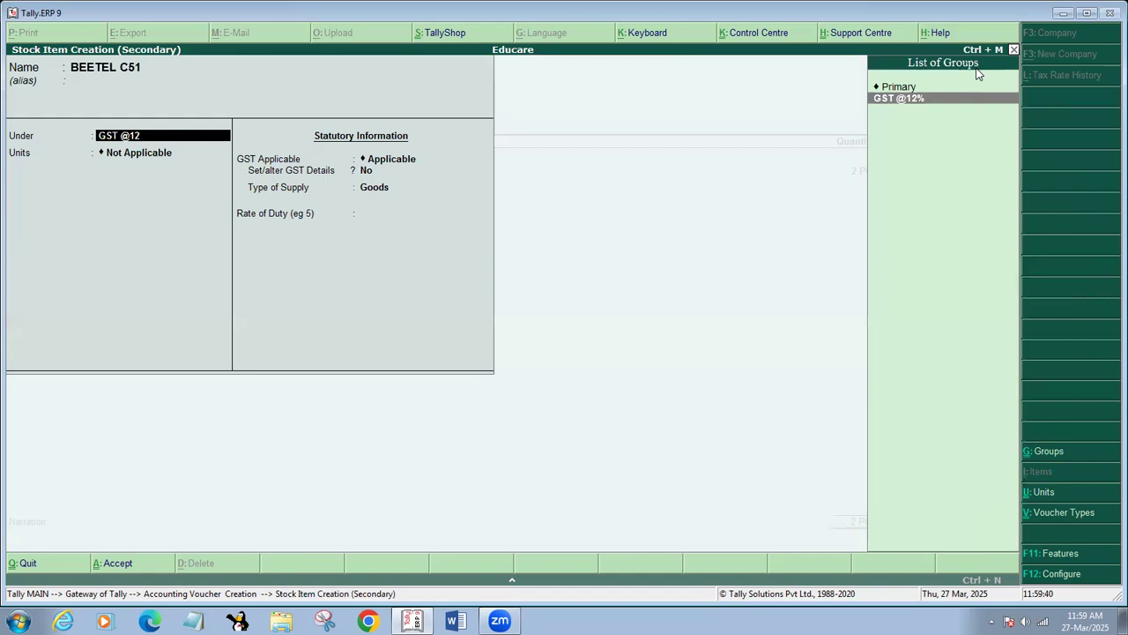
key("Return")
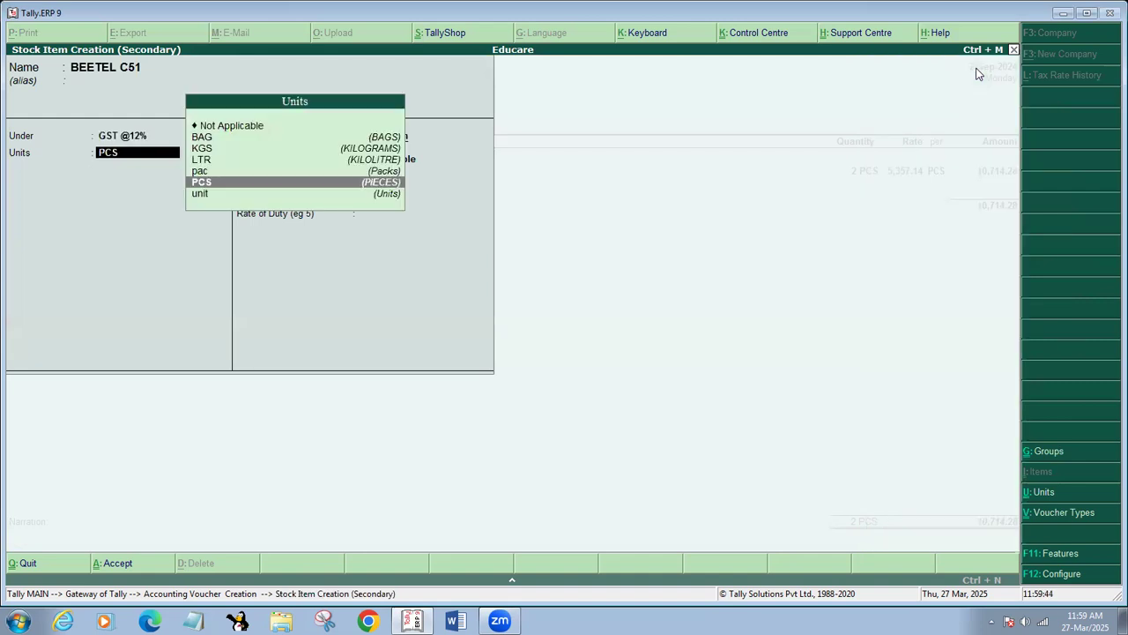
key("BackSpace")
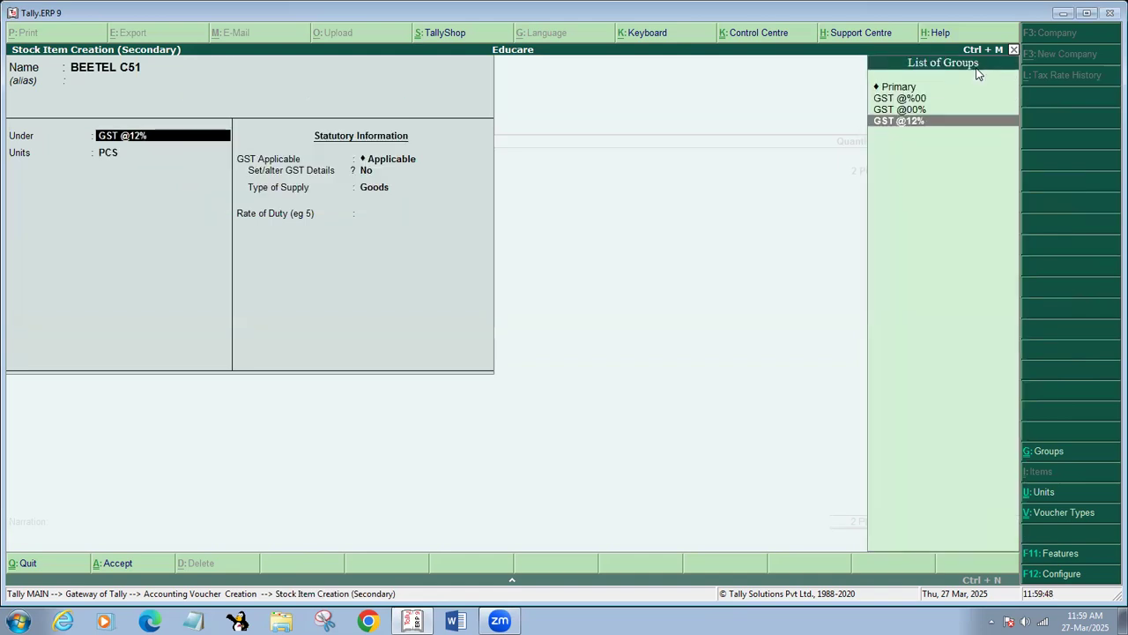
key("alt+c")
type("GST 1")
key("BackSpace")
type("@18%")
key("Return")
key("Return")
key("Return")
key("Return")
key("Return")
key("Return")
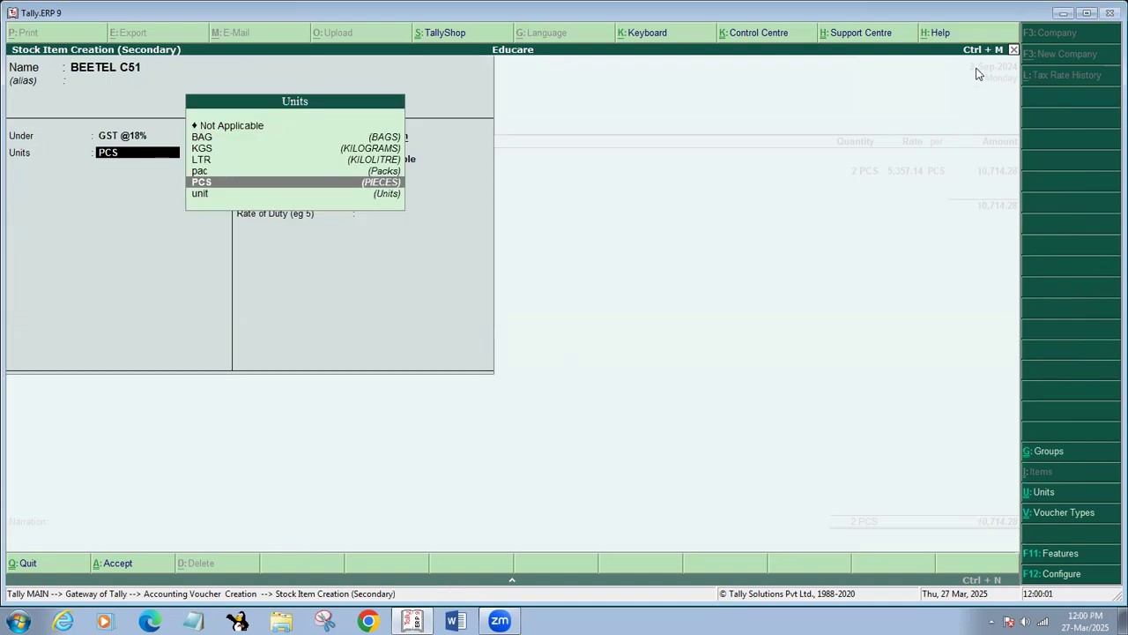
key("Return")
key("Return")
type("y")
key("Return")
key("Return")
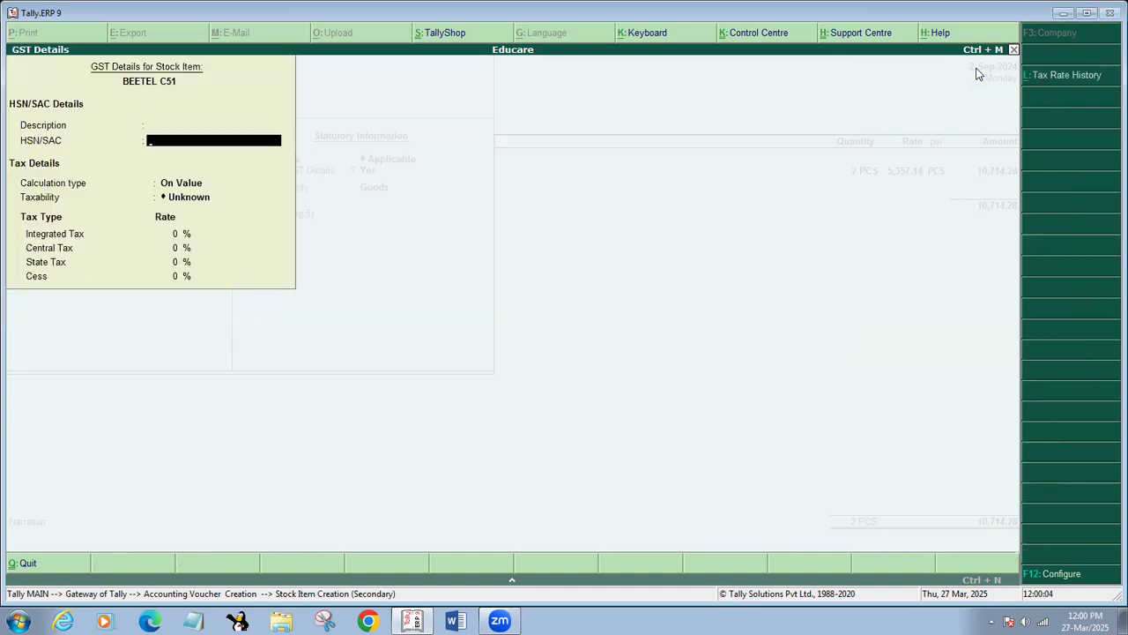
Give BEETEL C51 HSN 85171290, Taxable status and 18% integrated tax.
type("85171290")
key("Return")
key("Return")
key("Down")
key("Down")
key("Down")
key("Return")
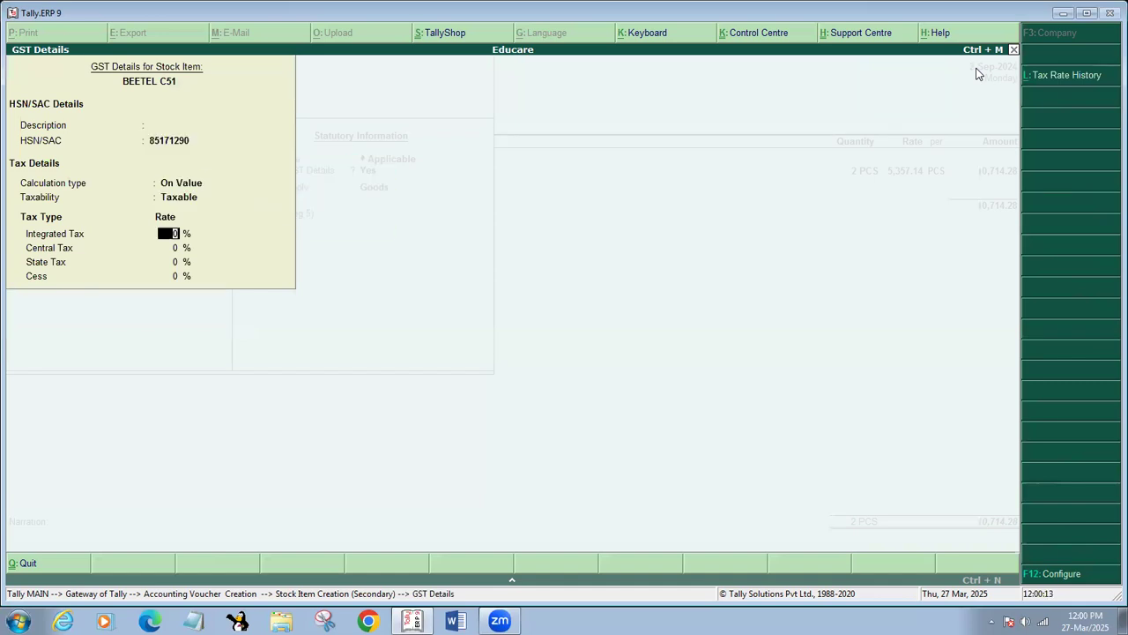
type("18")
key("Return")
key("Return")
key("Return")
key("Return")
Save BEETEL C51 and enter it as 2 PCS at 805.08 (1,610.16).
key("Return")
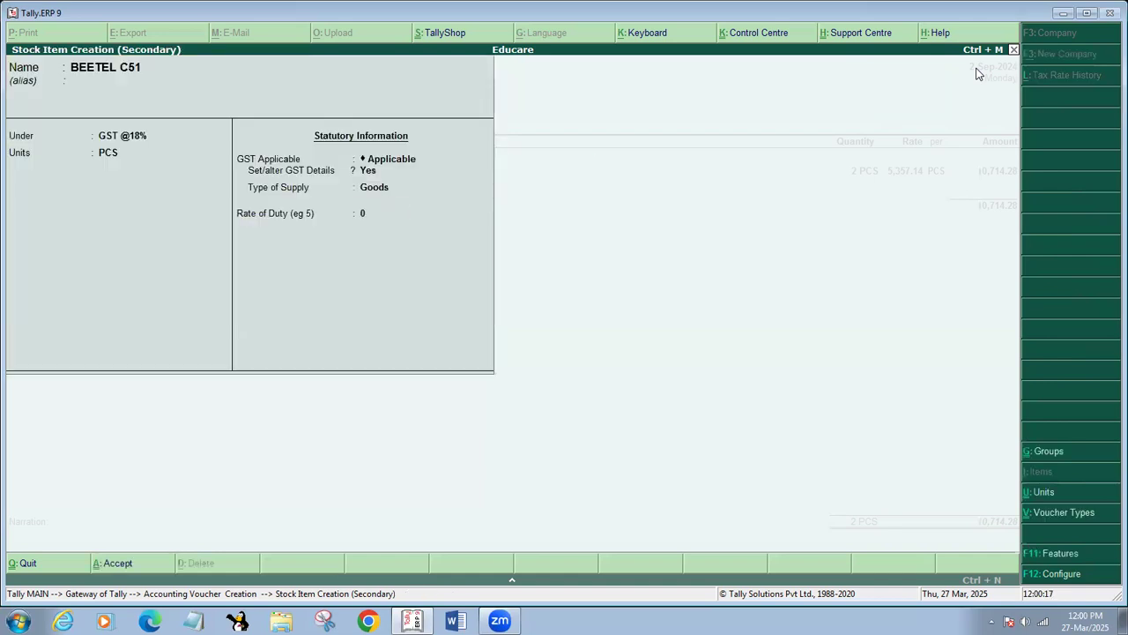
key("Return")
key("Return")
type("2")
key("Return")
type("805.08")
key("Return")
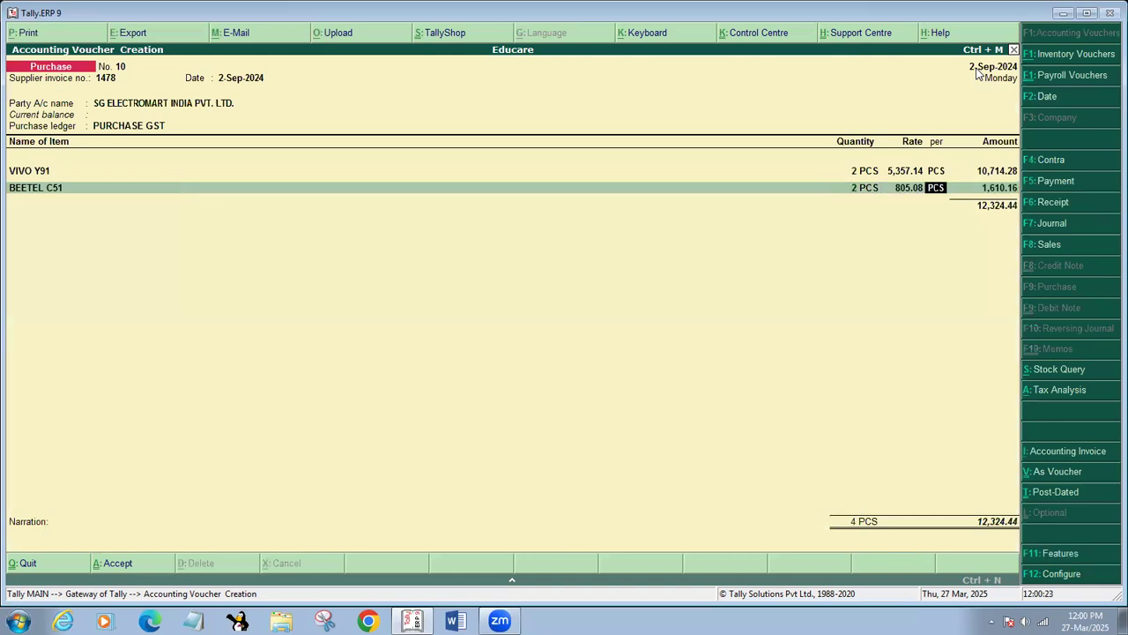
key("Return")
key("Return")
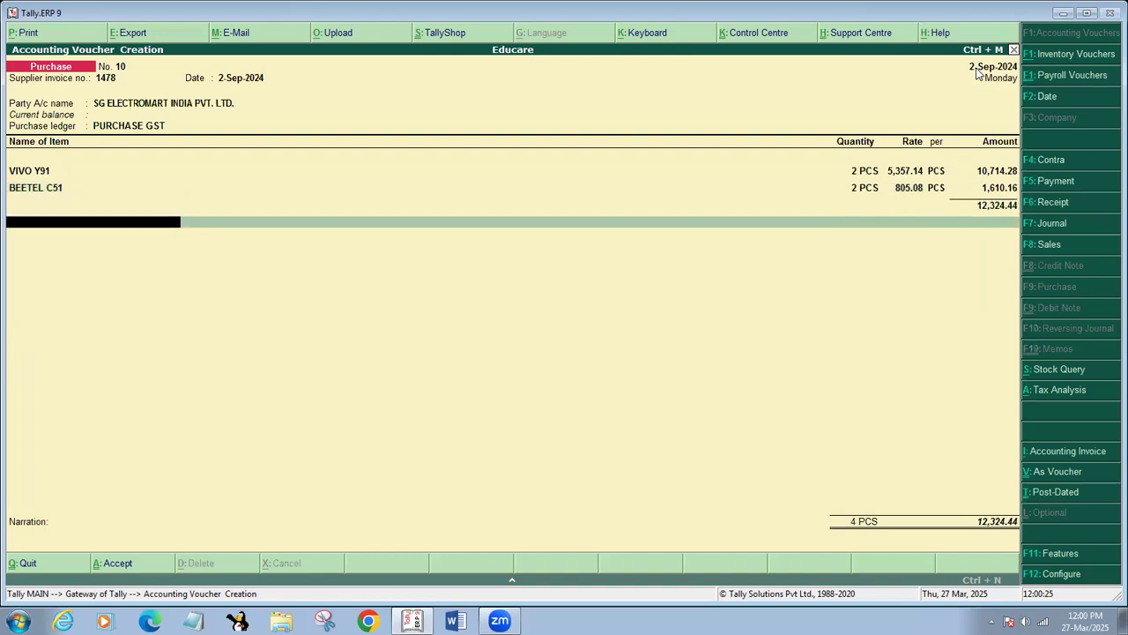
Move below the 12,324.44 subtotal to a ledger line and bring up the ledger list.
key("BackSpace")
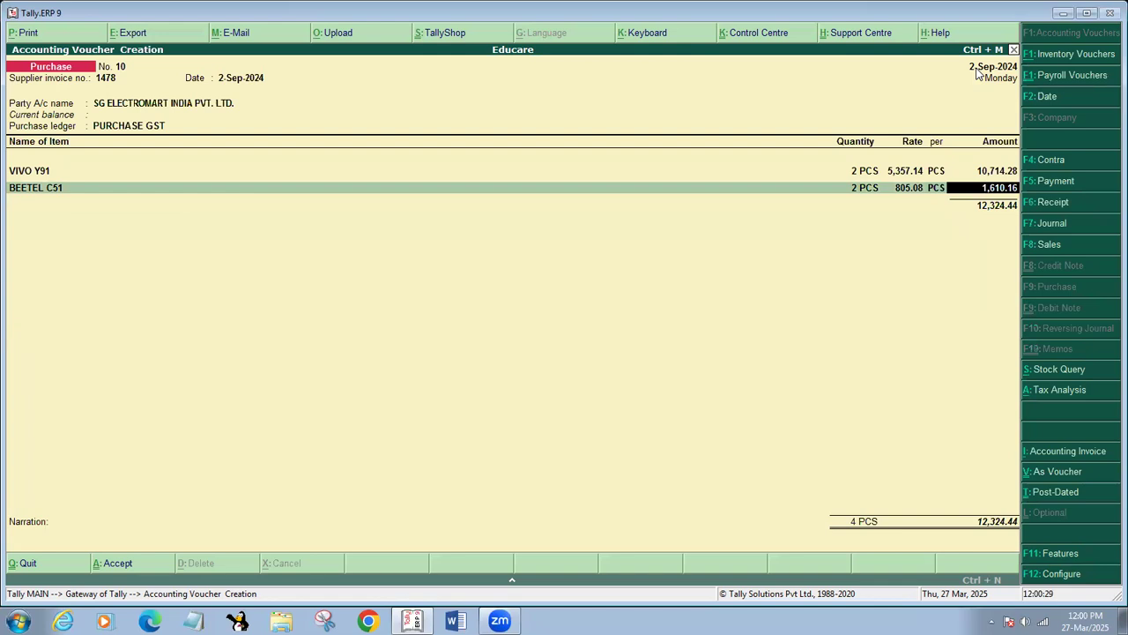
key("Return")
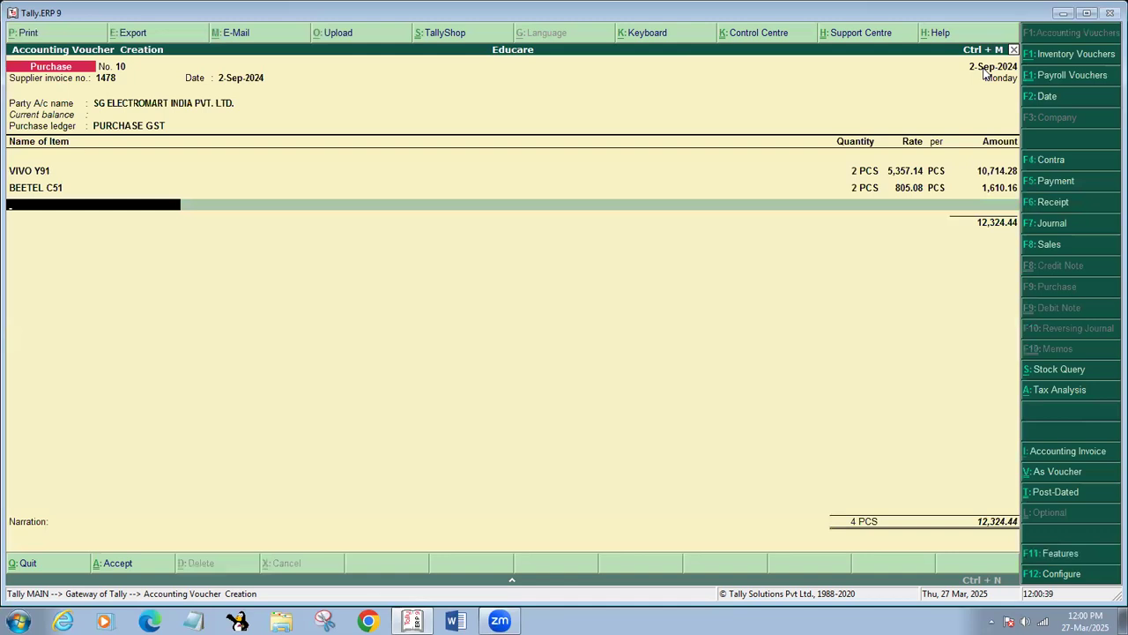
key("Return")
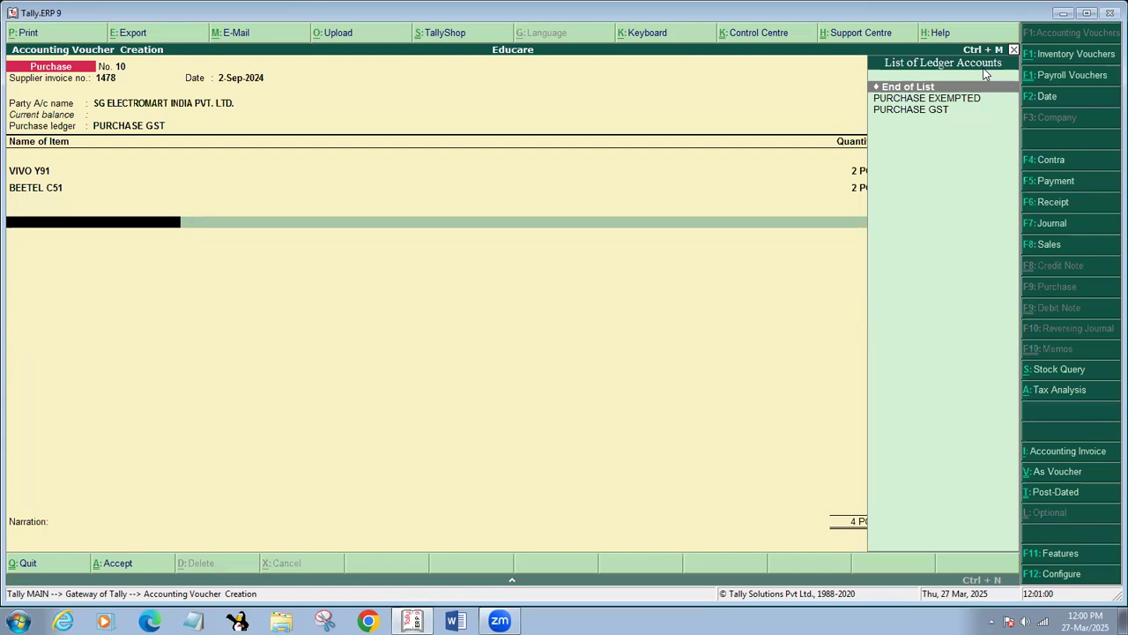
Create a new ledger named SGST under Duties & Taxes.
key("alt+c")
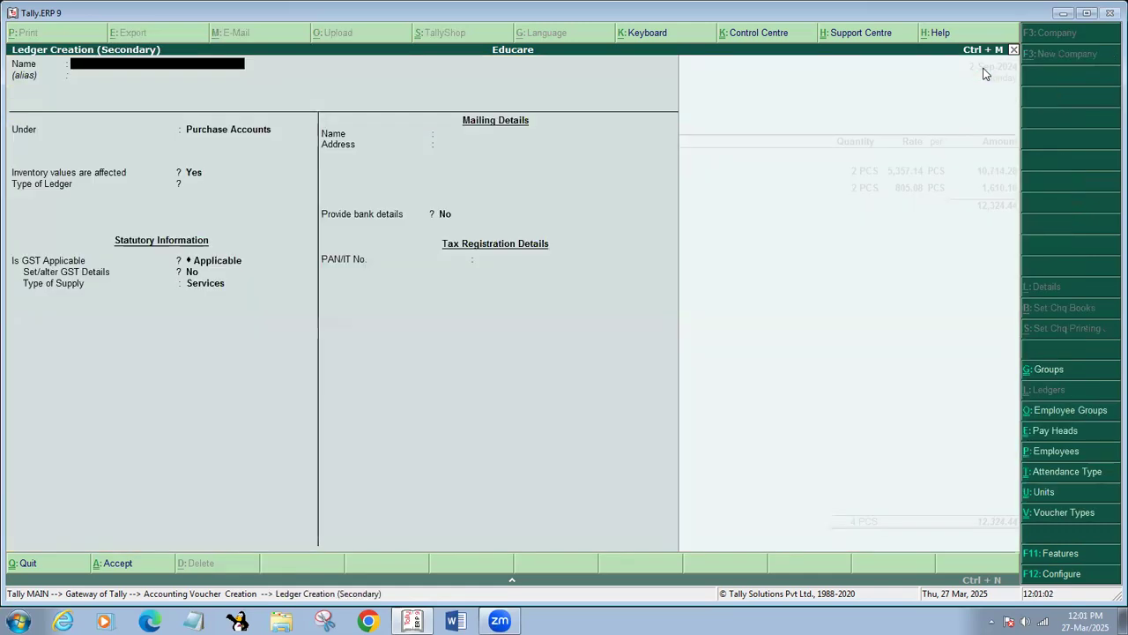
type("SGST")
key("Return")
key("Return")
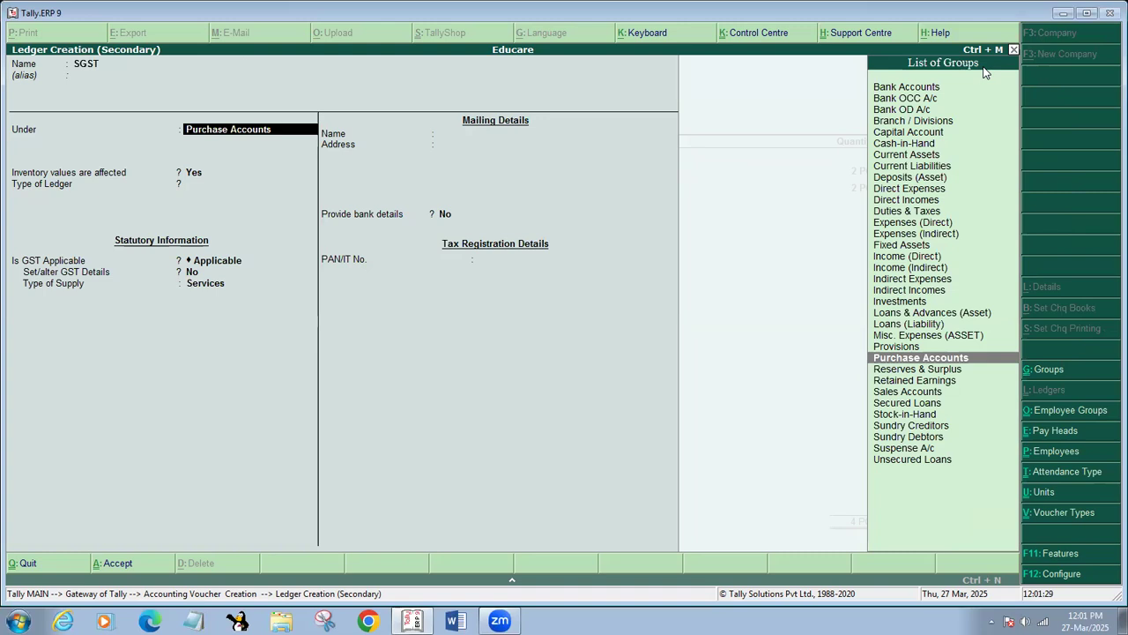
type("D")
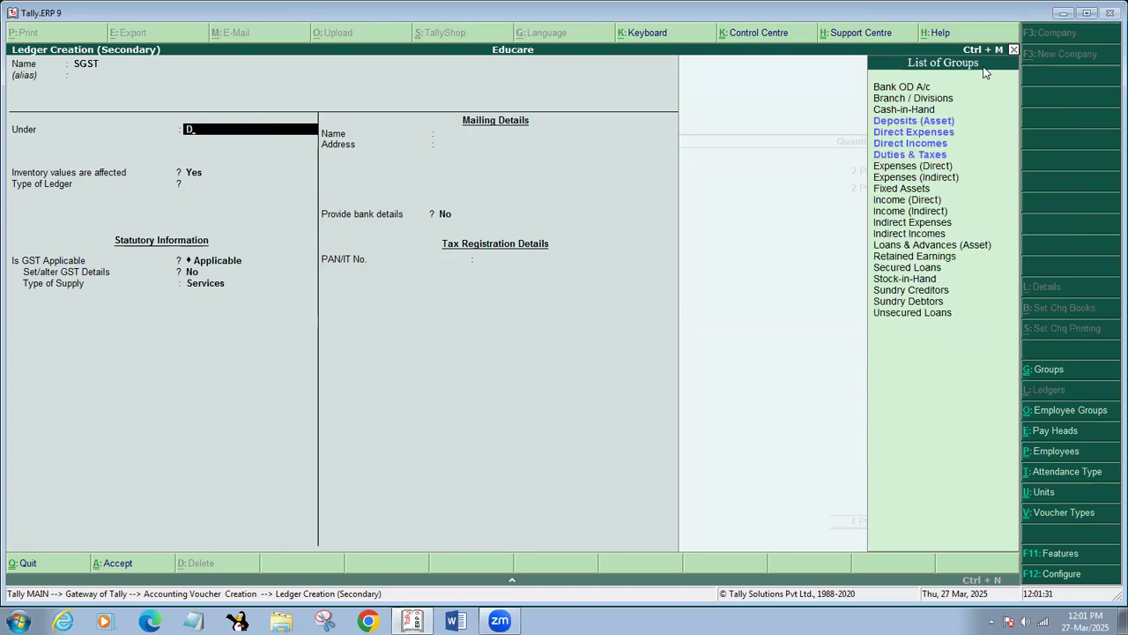
type("u")
key("Return")
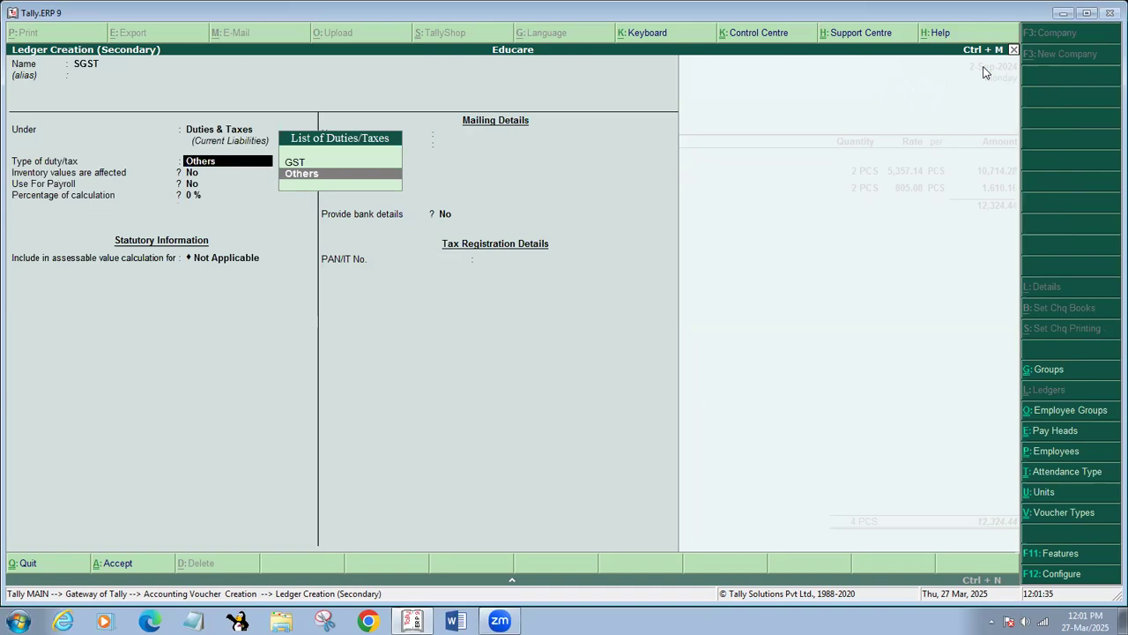
Make SGST a GST State Tax duty, save it, and accept its 787.77 amount.
key("Up")
key("Return")
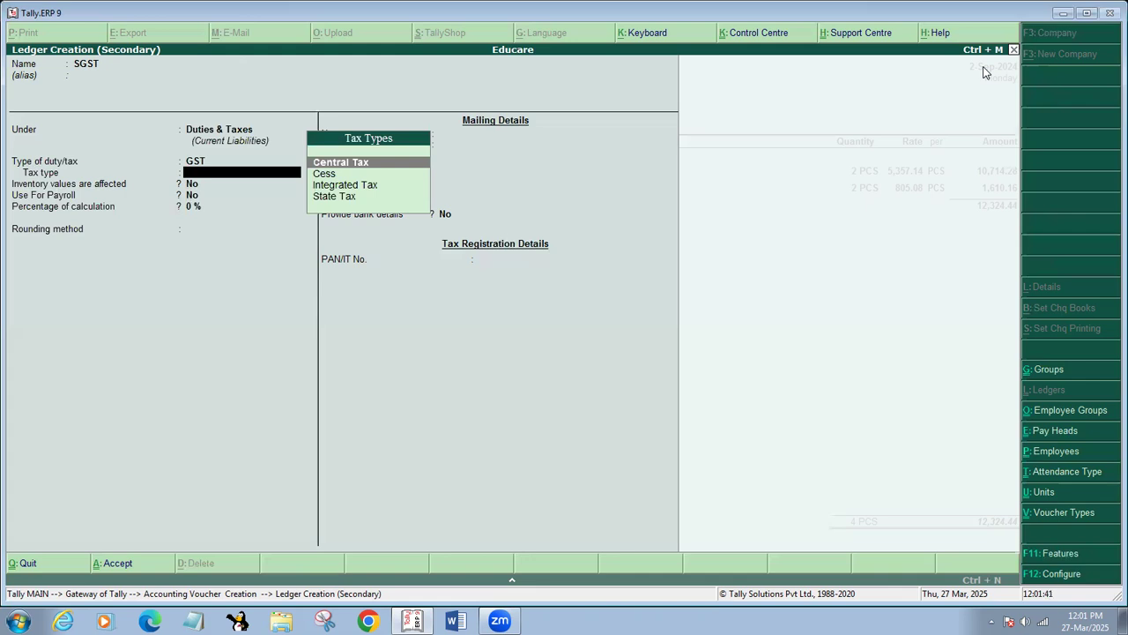
key("Down")
key("Down")
key("Down")
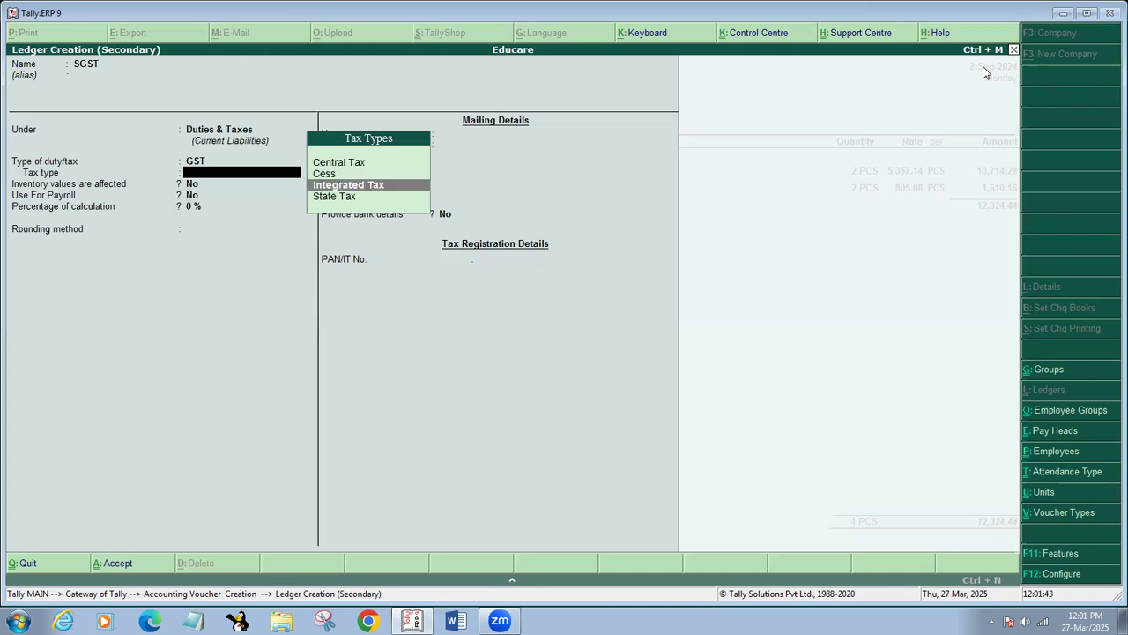
key("Return")
key("Return")
key("Return")
key("Return")
key("Return")
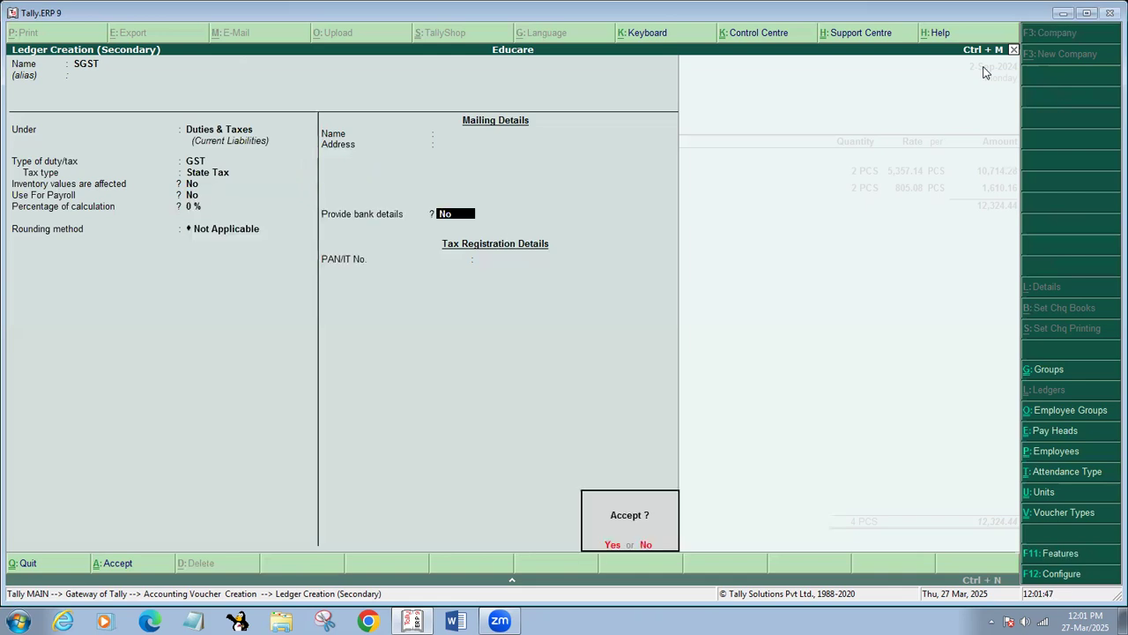
key("Return")
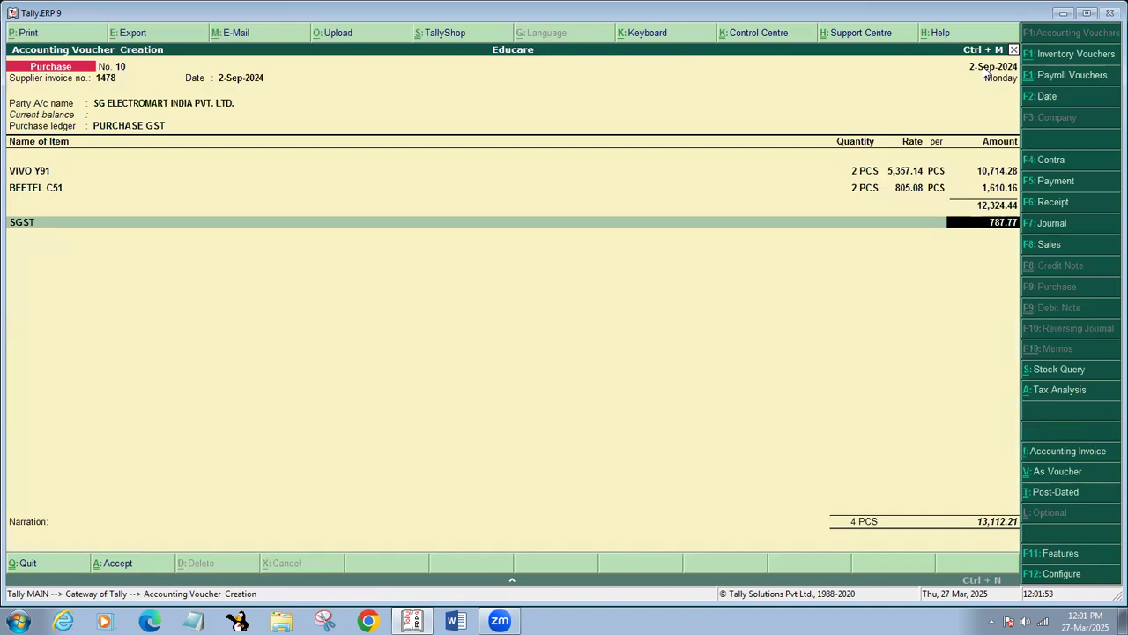
key("Return")
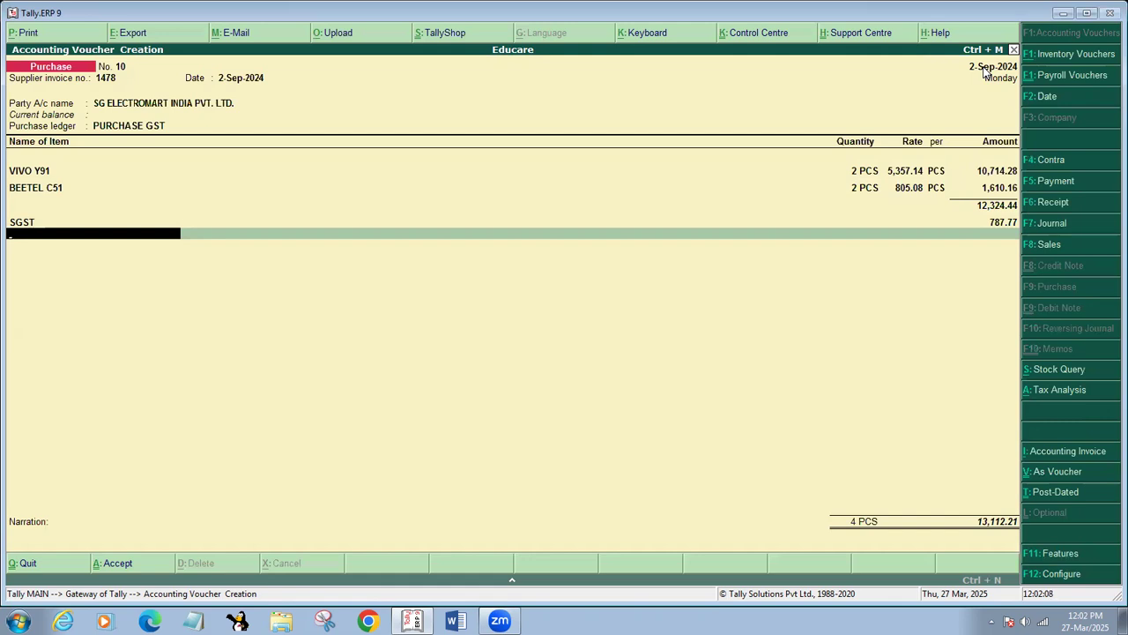
key("alt+c")
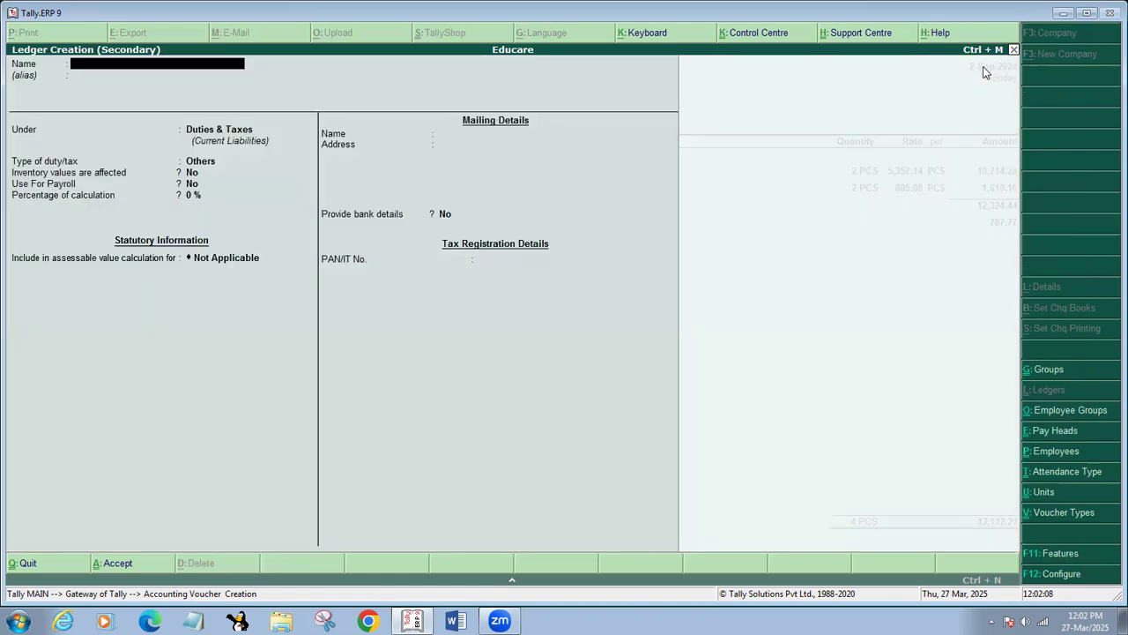
Create ledger CGST as a GST Central Tax duty and add its 787.77 line to the voucher.
type("CGST")
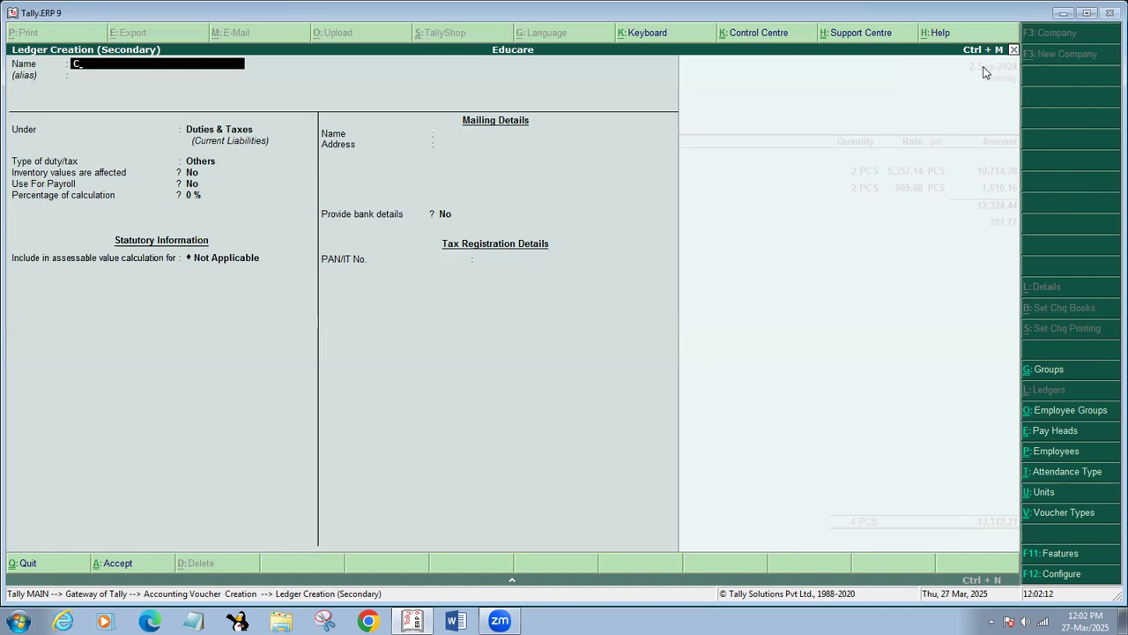
key("Return")
key("Return")
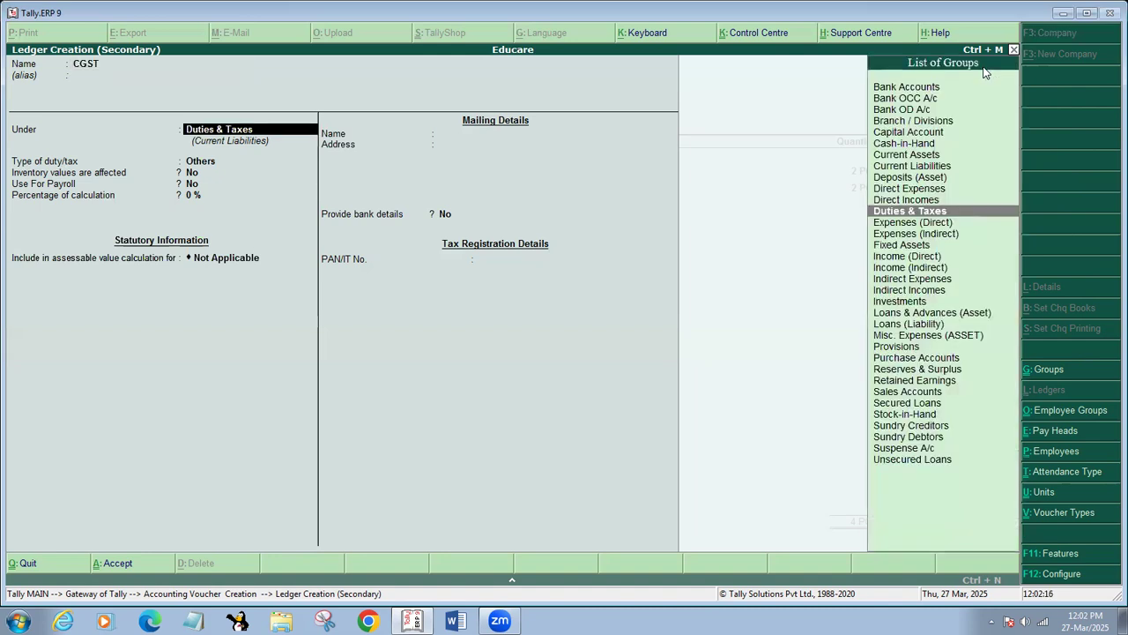
key("Return")
key("Up")
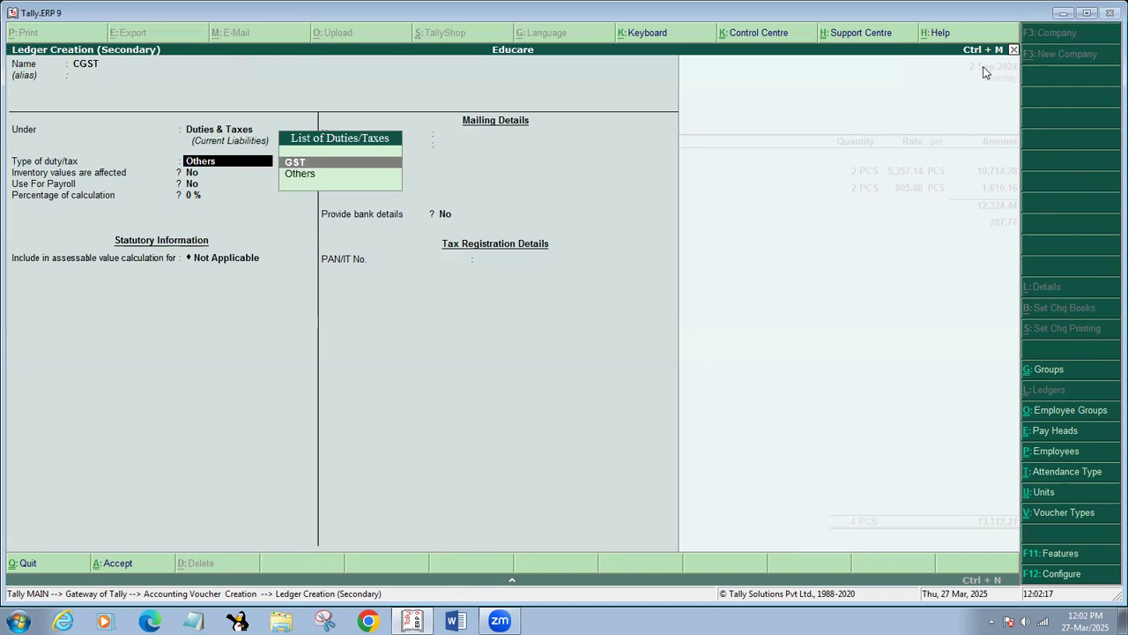
key("Return")
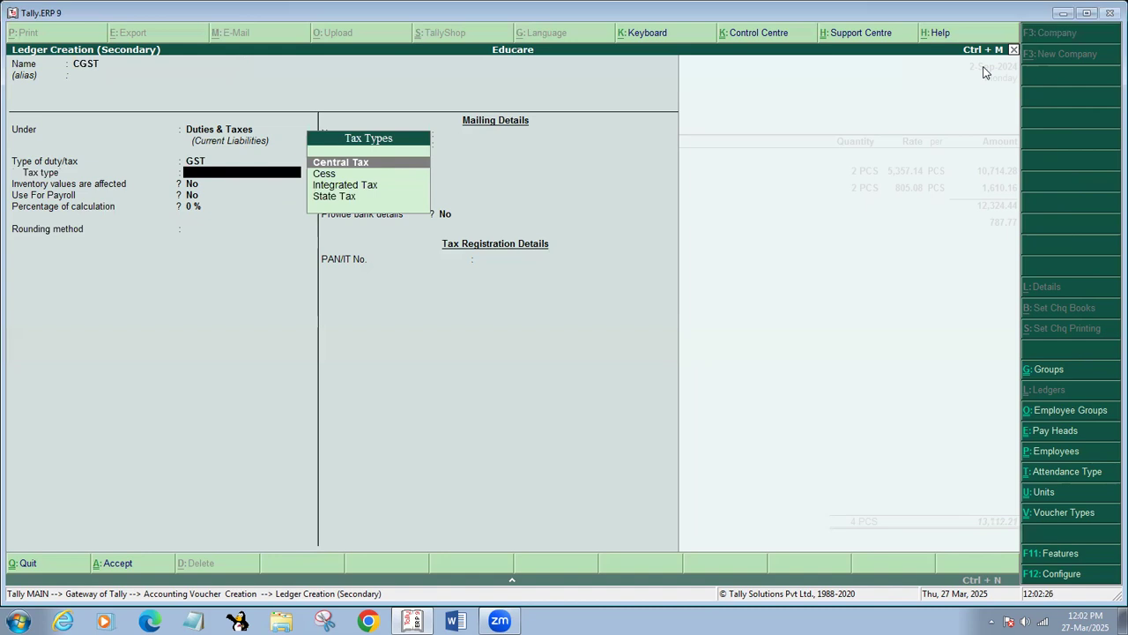
key("Return")
key("Return")
key("Return")
key("ctrl+a")
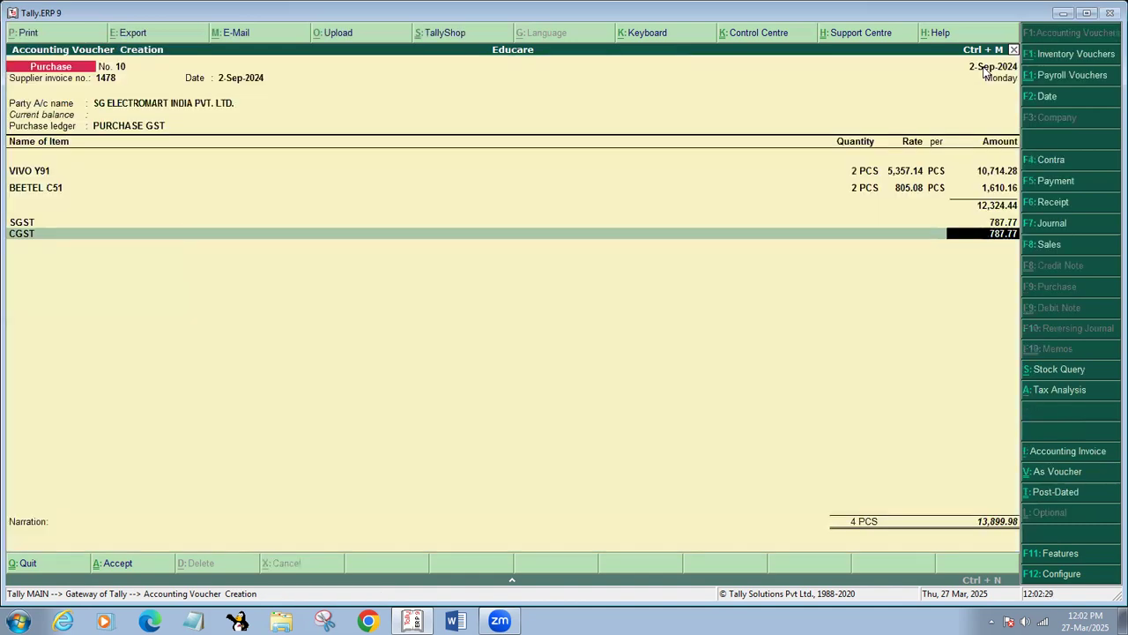
key("Return")
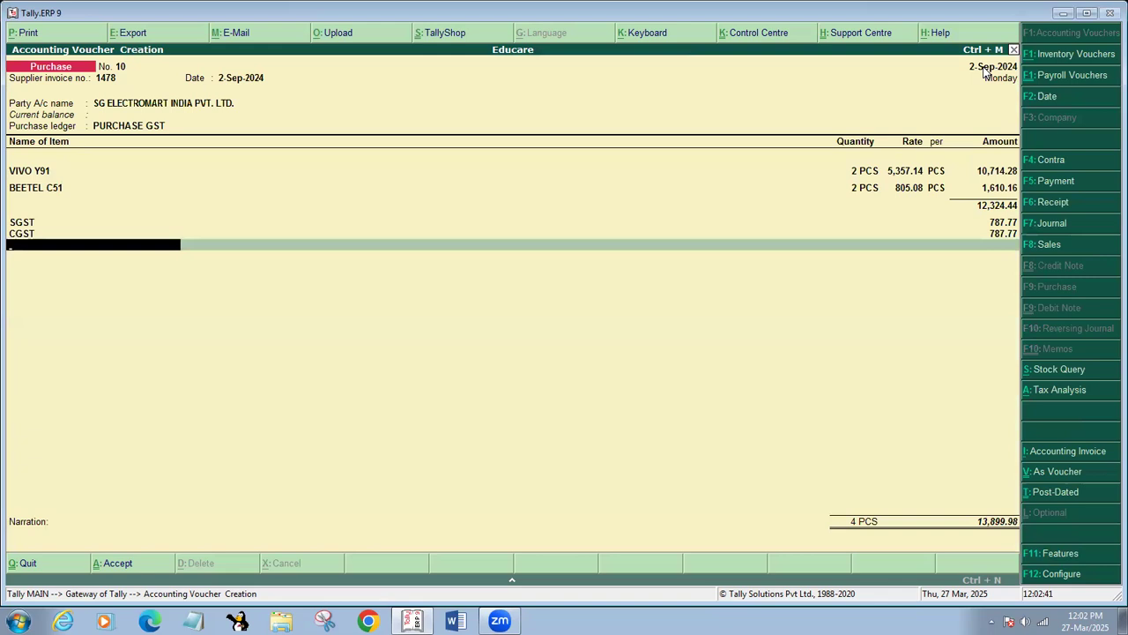
Drag the Tally window aside to view the desktop, then maximize it again.
left_click_drag(880, 17, 566, 40)
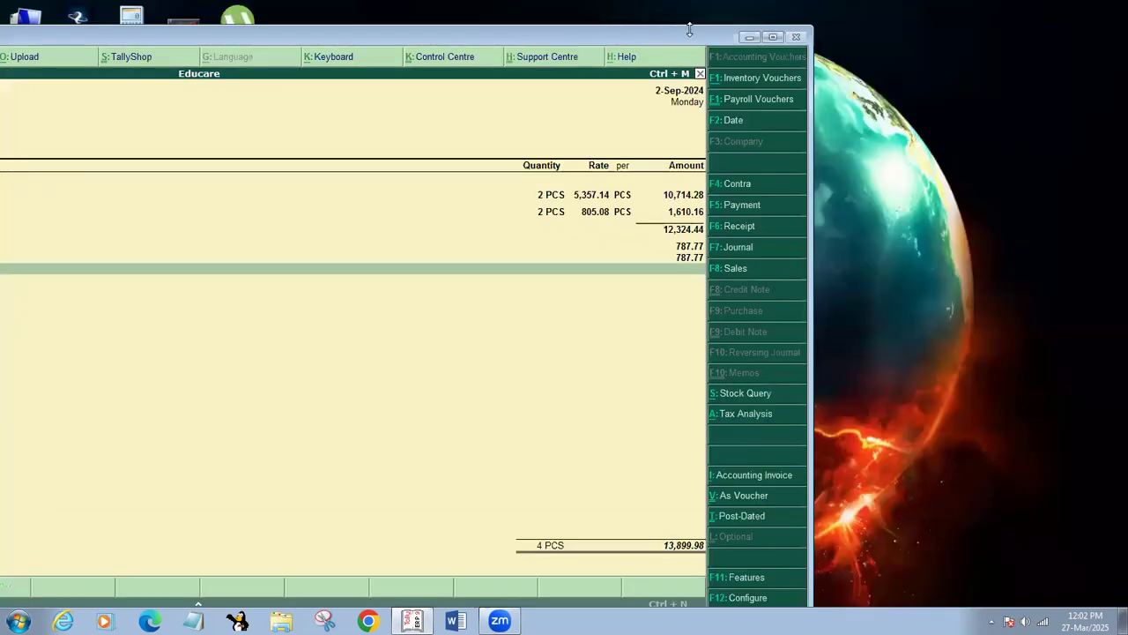
mouse_move(701, 33)
left_mouse_down()
mouse_move(653, 47)
mouse_move(355, 18)
left_mouse_up()
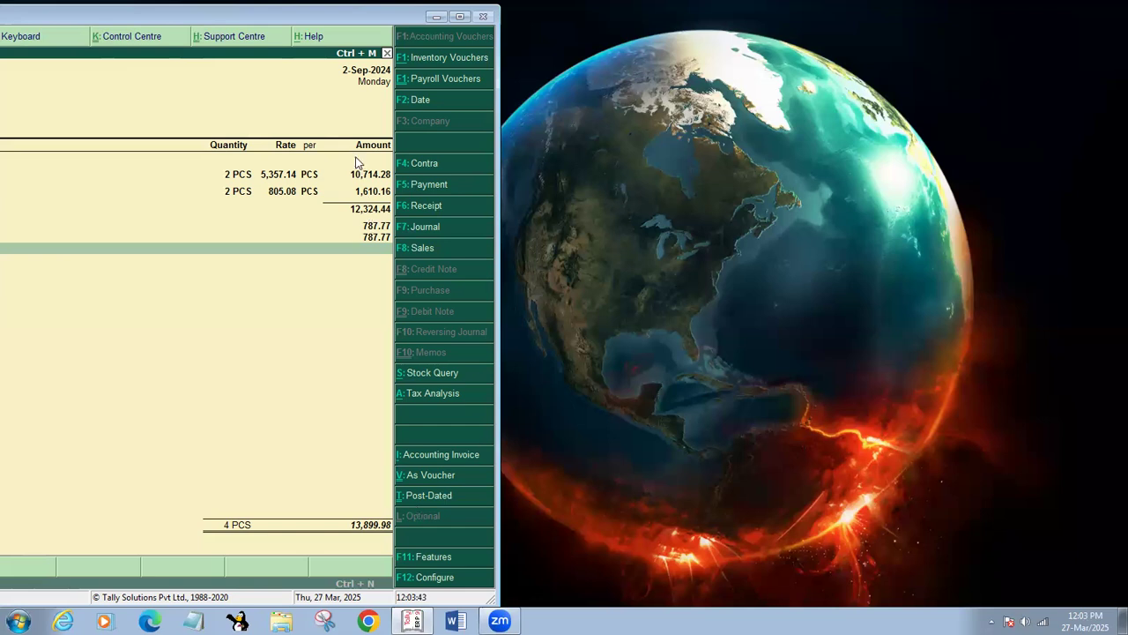
double_click(350, 22)
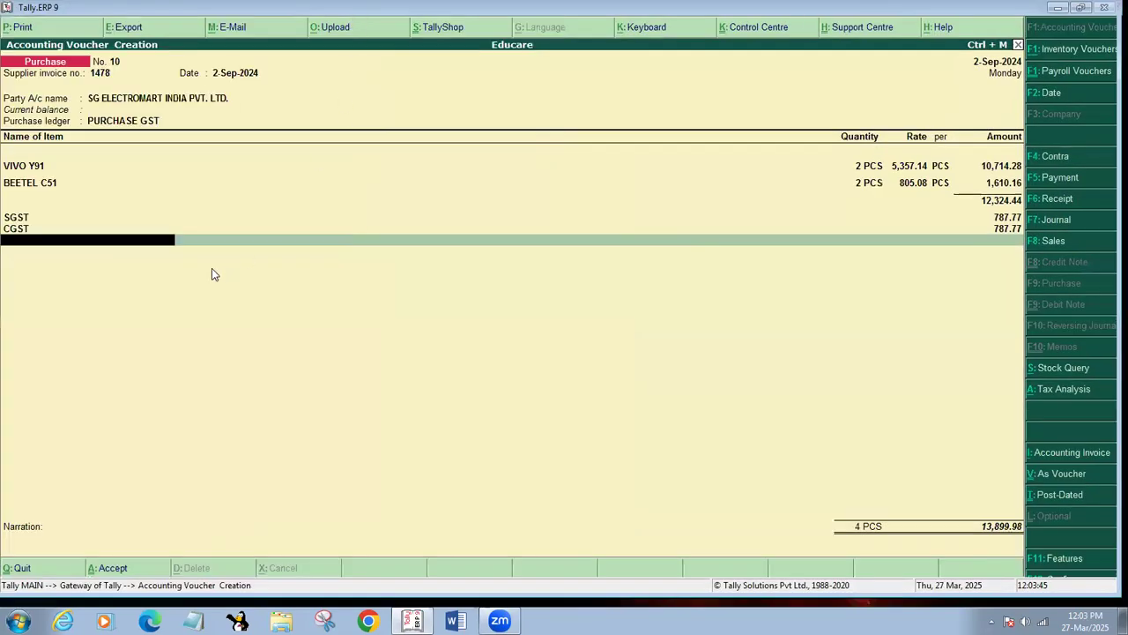
Start a new ledger named ROUND OFF under Indirect Expenses.
key("alt+c")
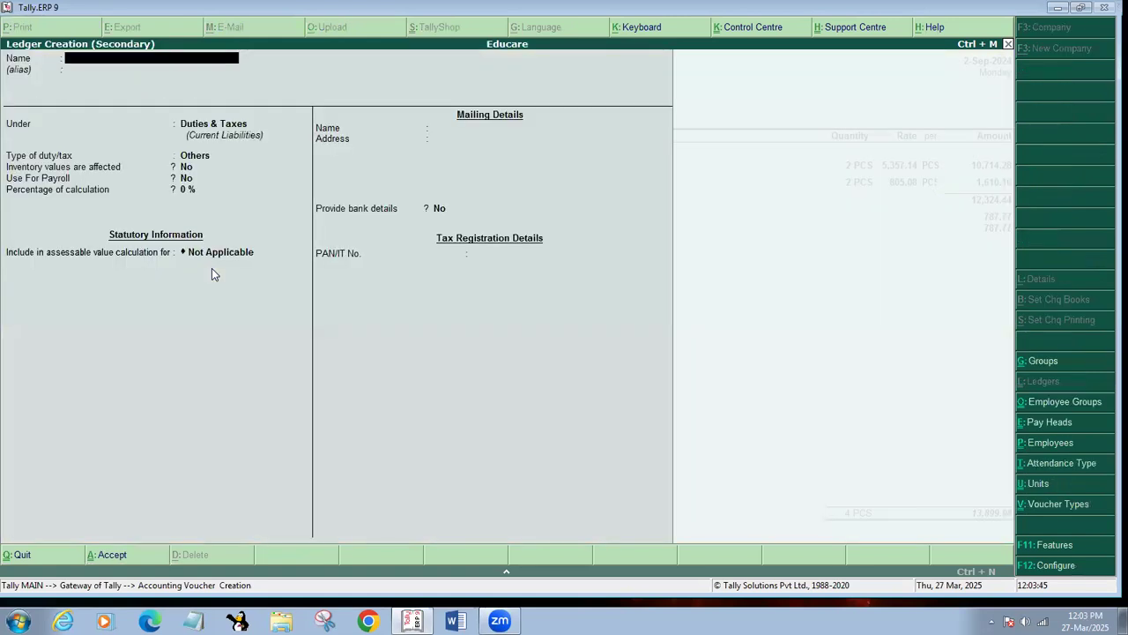
type("ROUND")
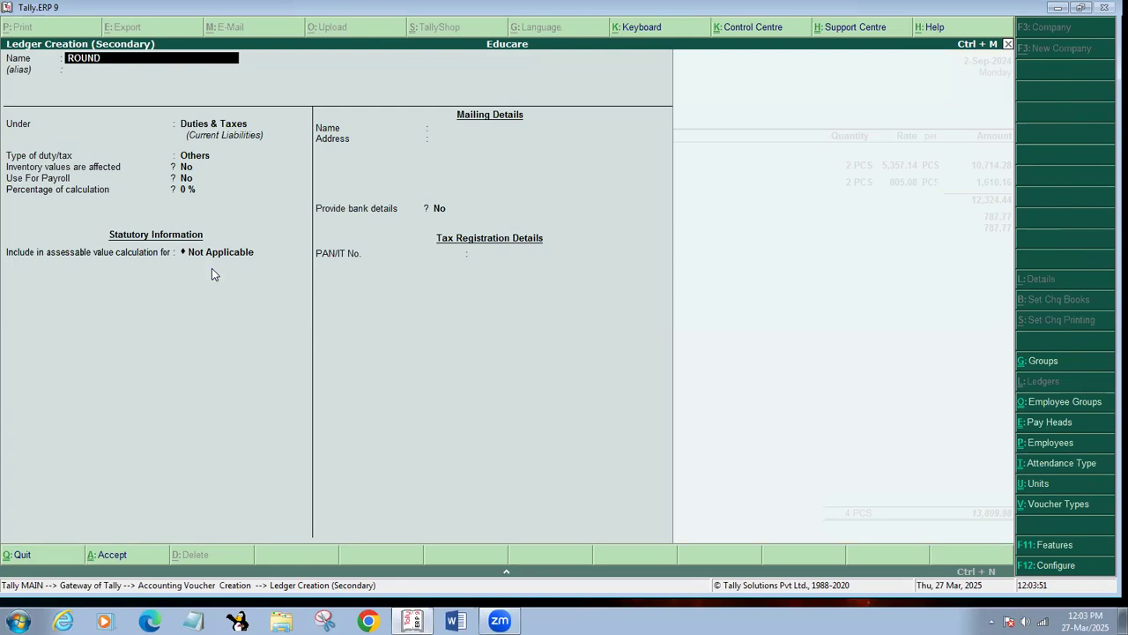
type(" OFF")
key("Return")
type("E")
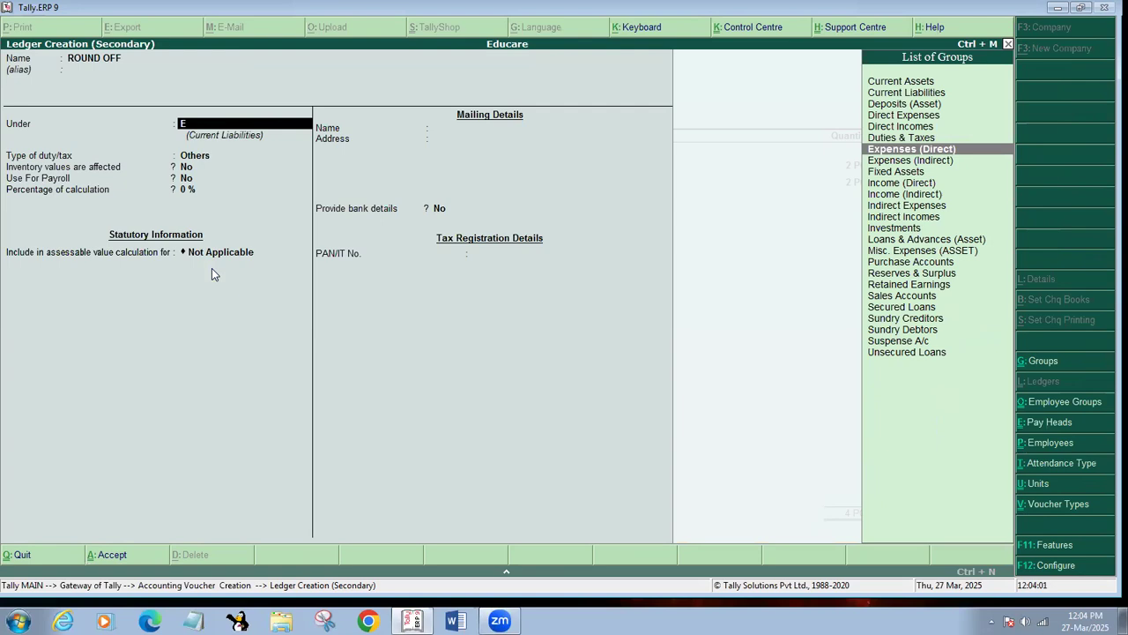
key("Down")
key("Down")
key("Down")
key("Down")
key("Down")
key("Return")
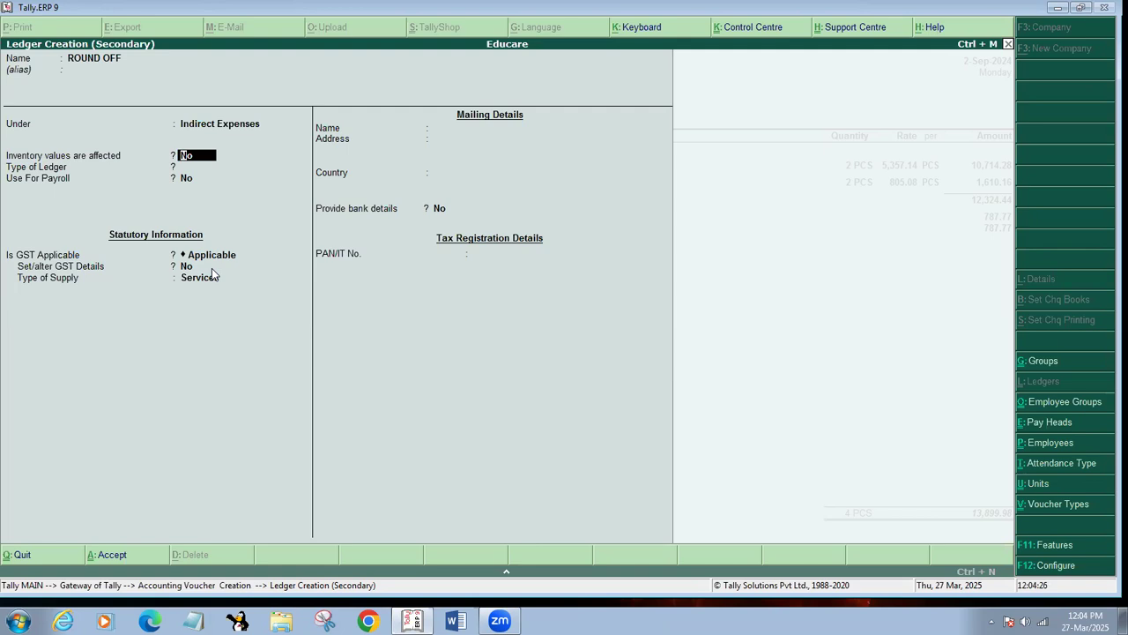
Leave inventory values unaffected and set the ledger type to Invoice Rounding.
key("Return")
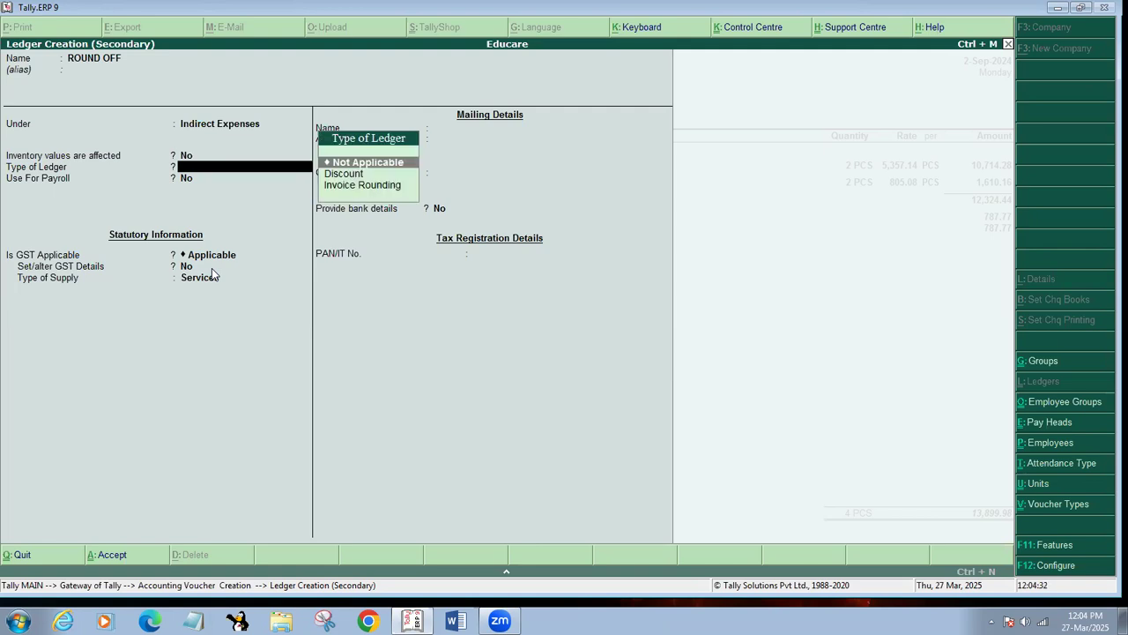
key("Down")
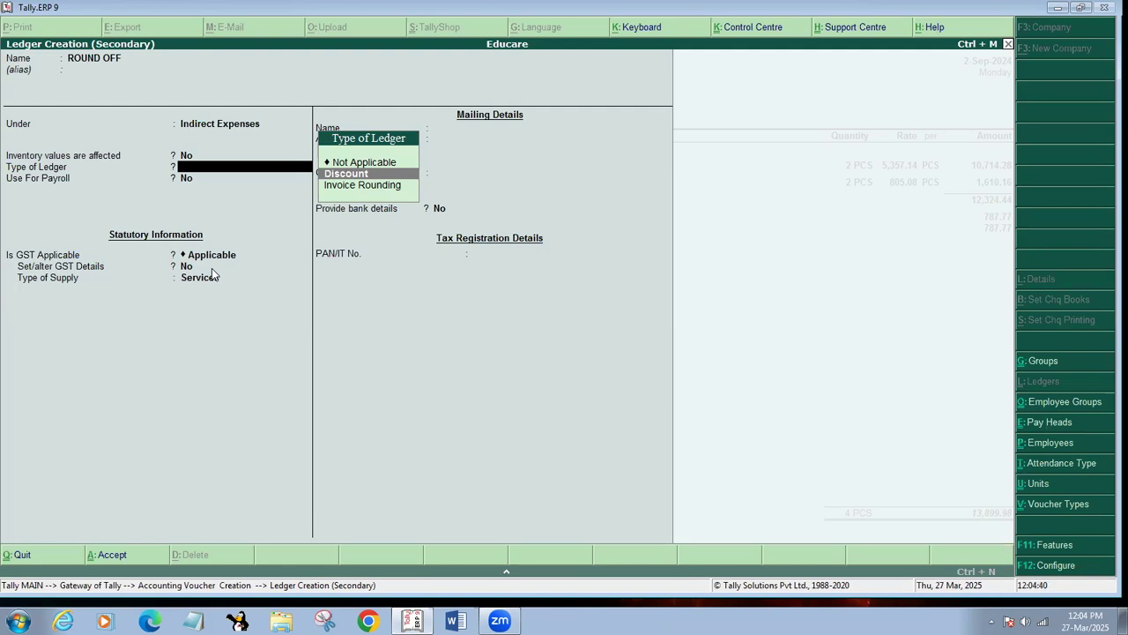
key("Down")
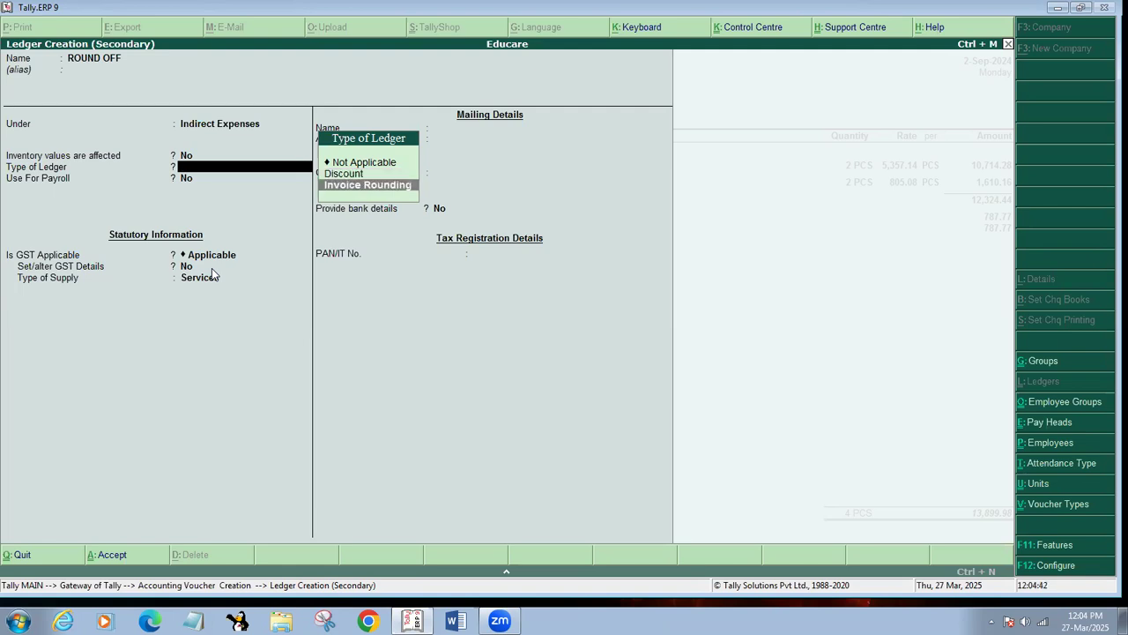
key("Return")
key("Return")
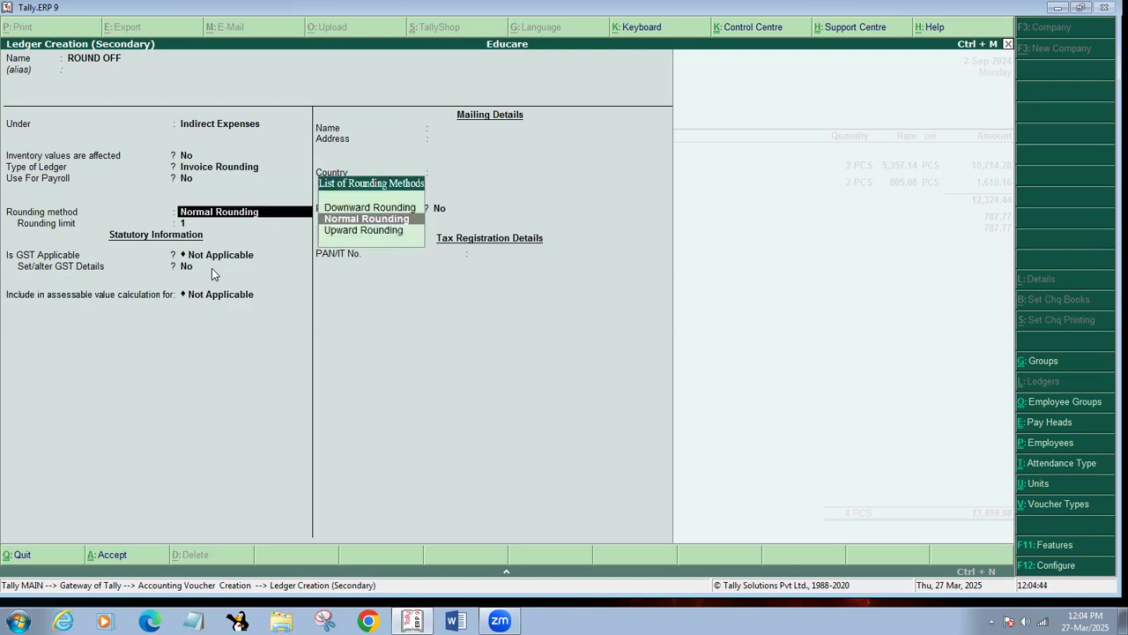
key("Return")
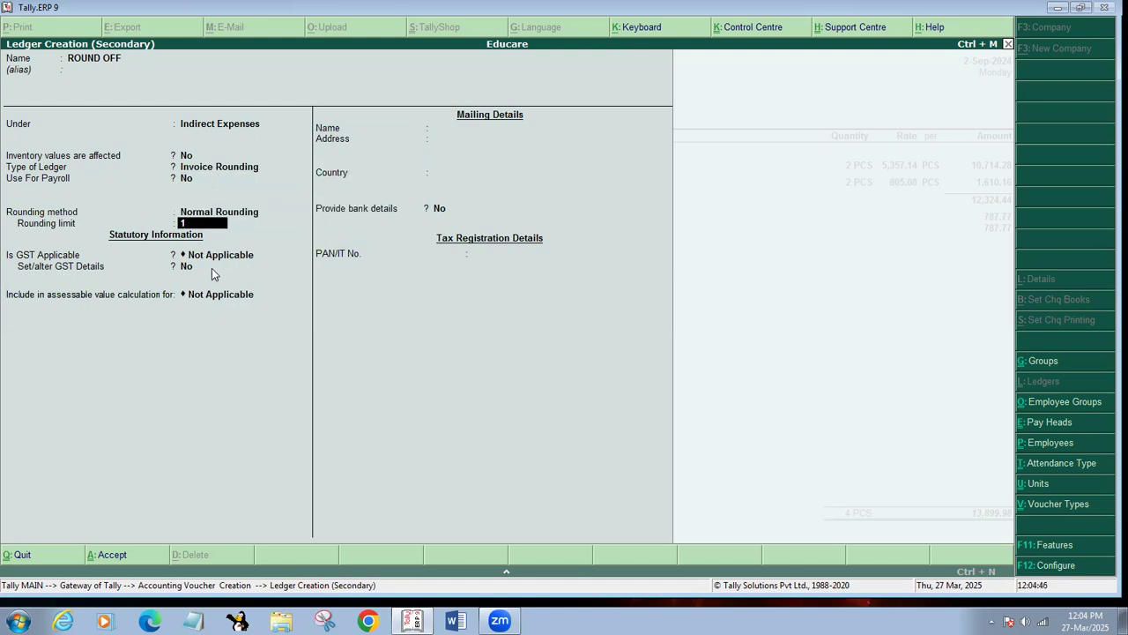
Set the ROUND OFF ledger to Normal Rounding, limit 1, and save it to the voucher.
key("BackSpace")
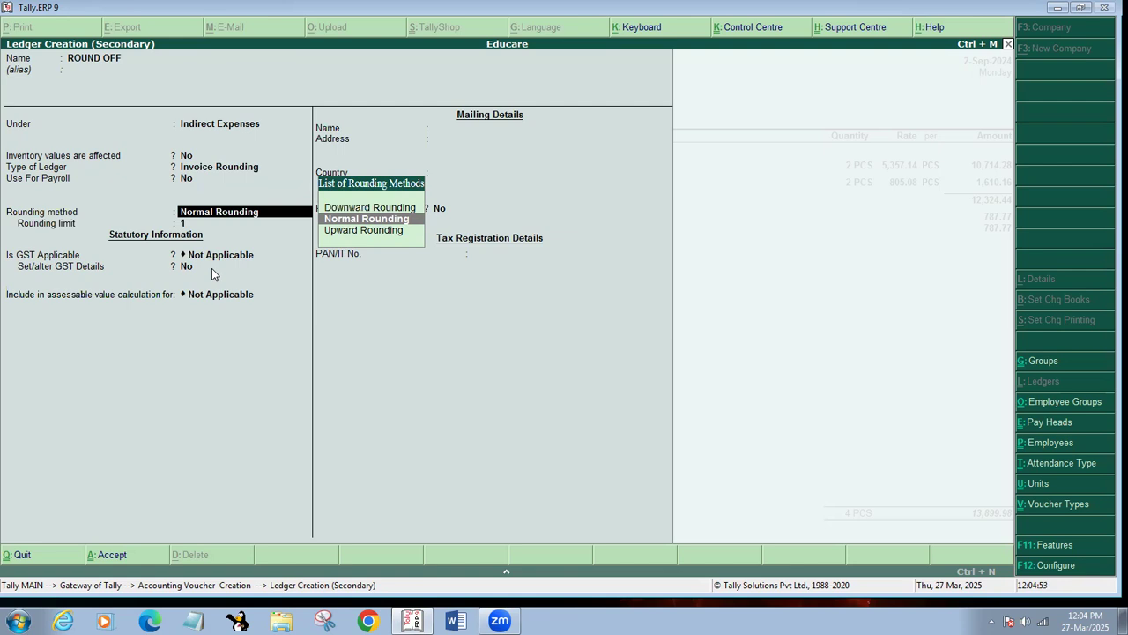
key("Up")
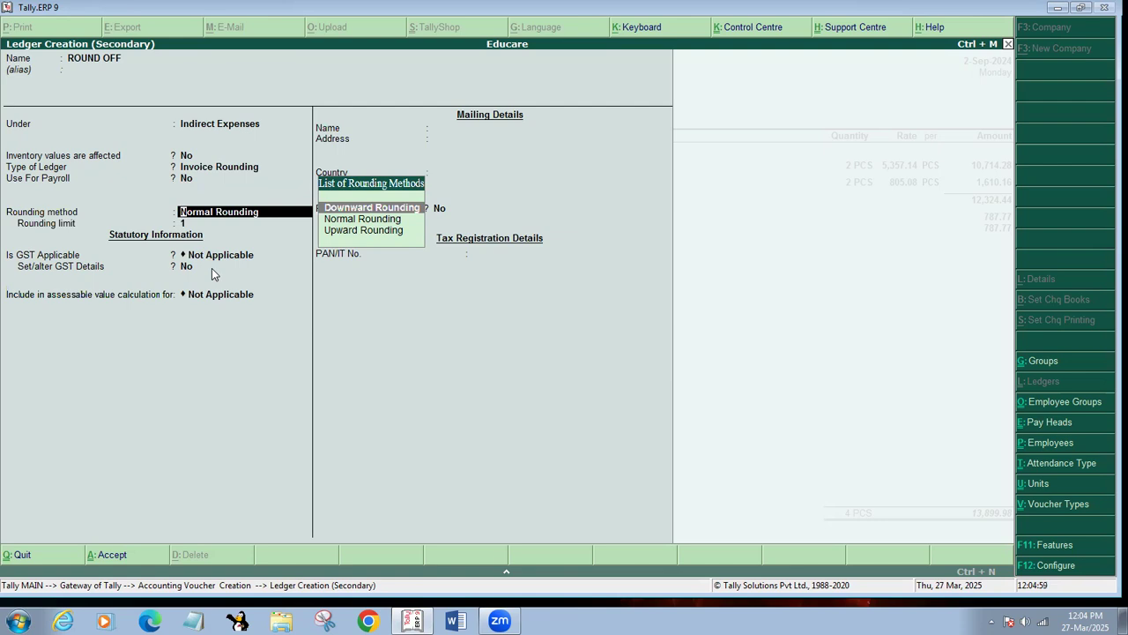
key("Down")
key("Down")
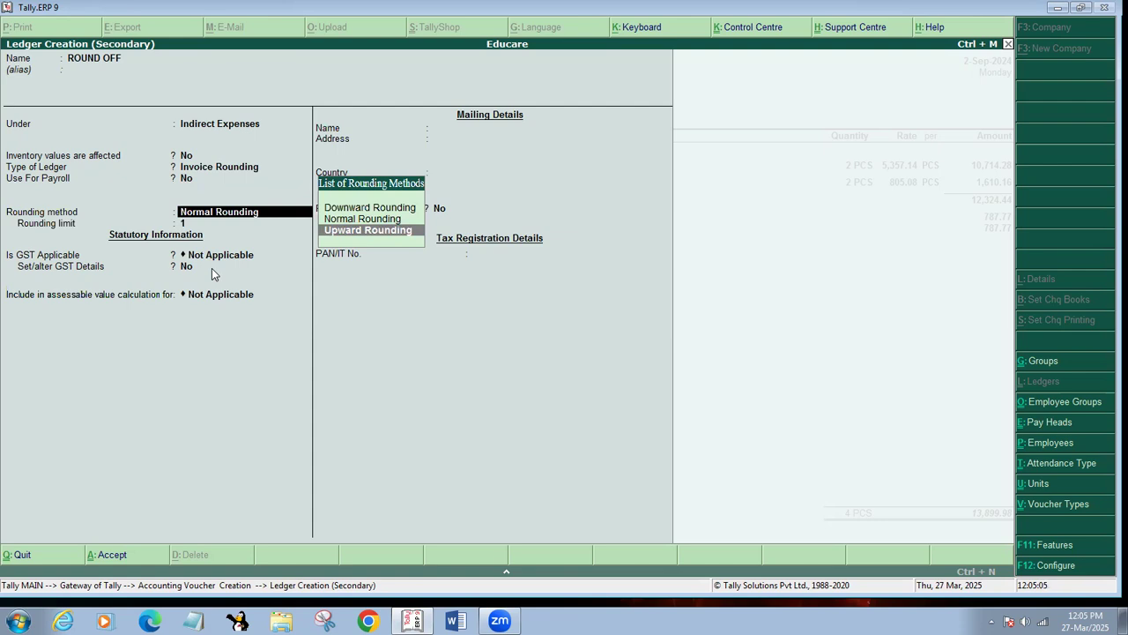
key("Up")
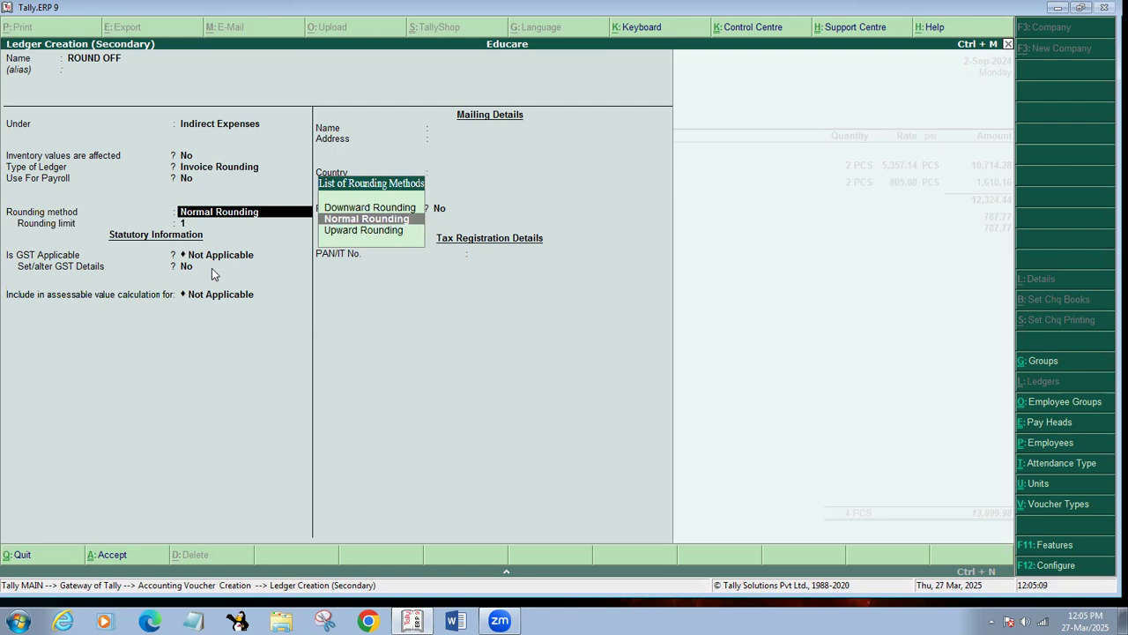
key("Return")
key("Return")
key("Return")
key("Return")
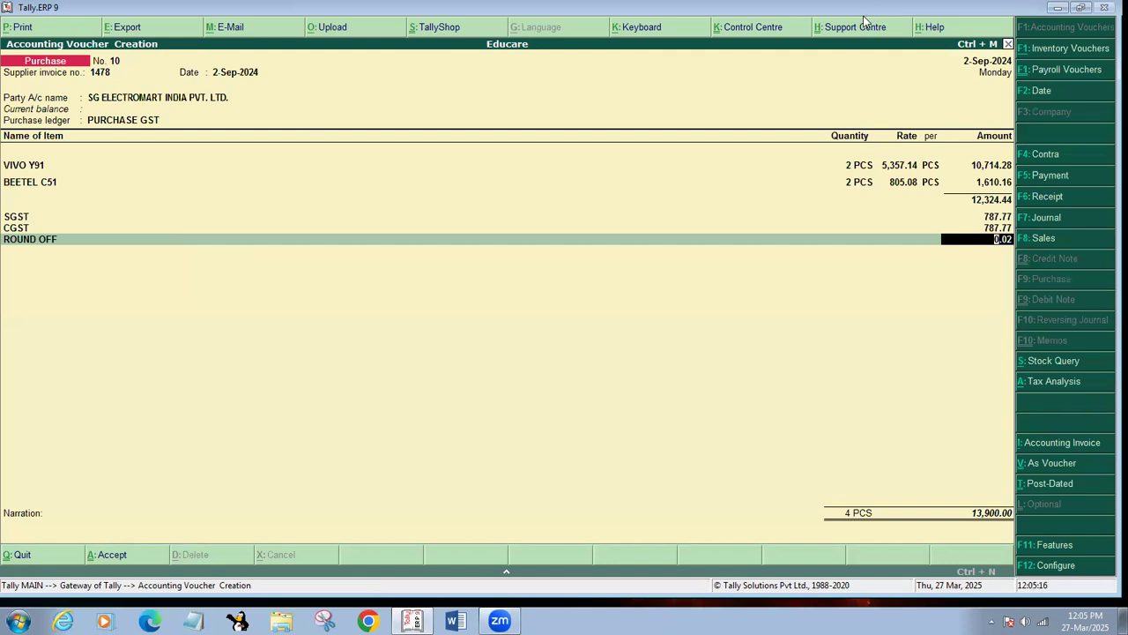
Confirm the 0.02 ROUND OFF amount, skipping the blank line and Narration, to reach the Accept? prompt.
left_click_drag(864, 8, 171, 16)
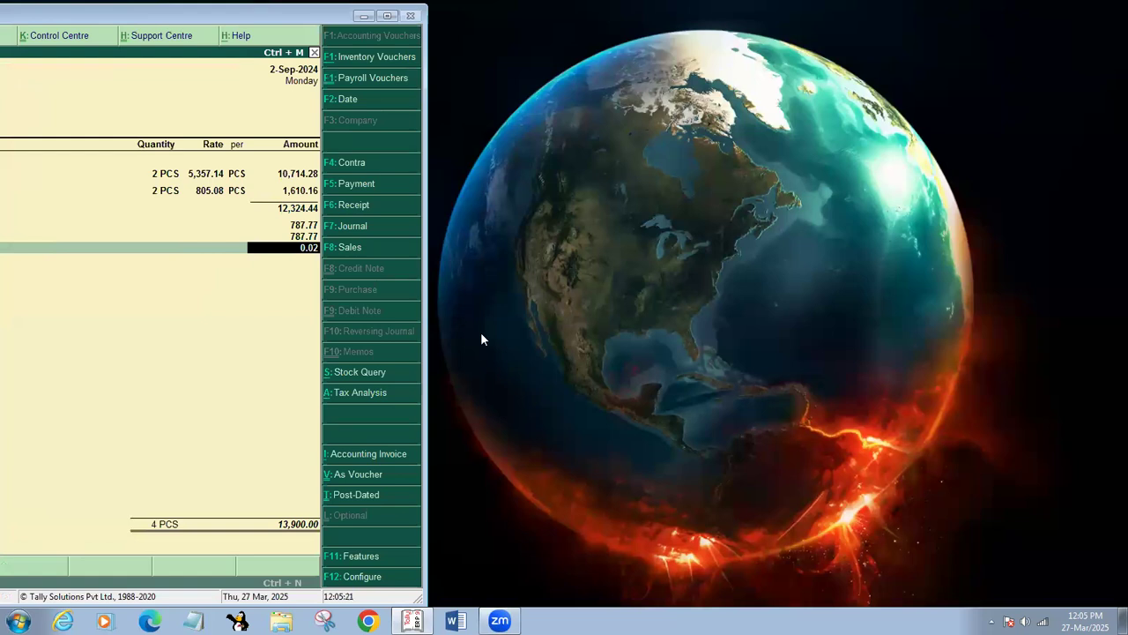
double_click(221, 11)
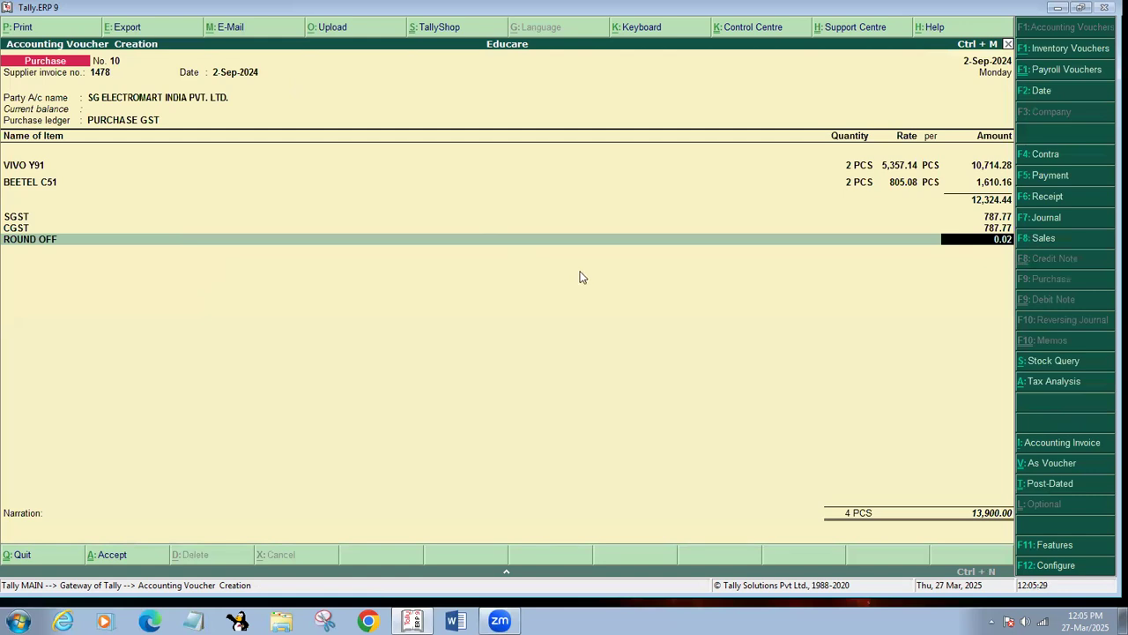
key("Return")
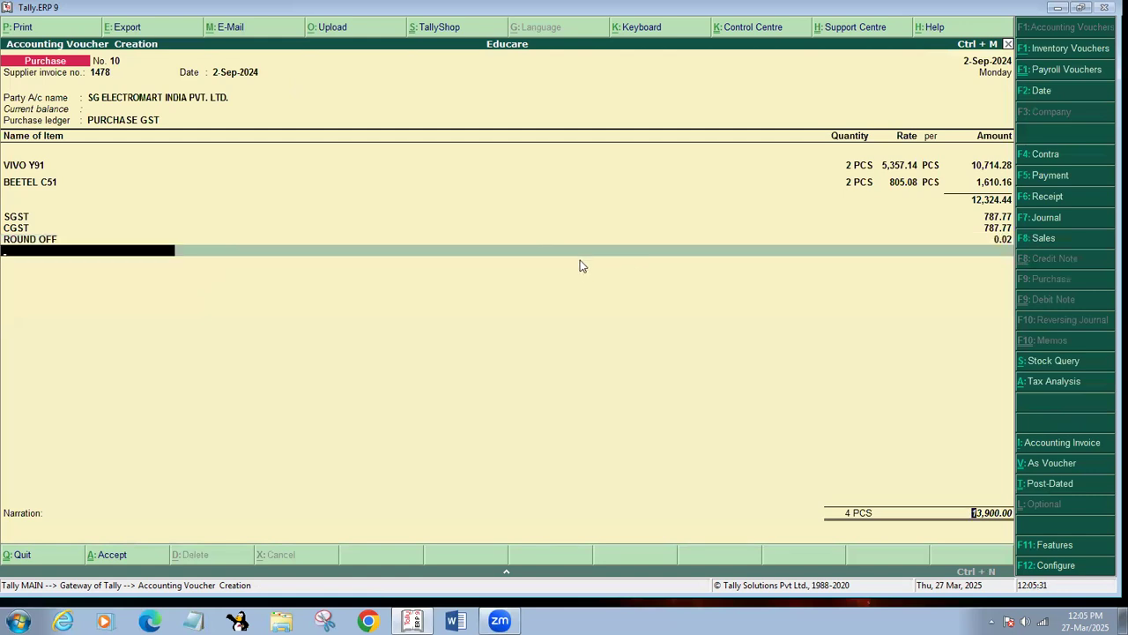
key("Return")
key("Return")
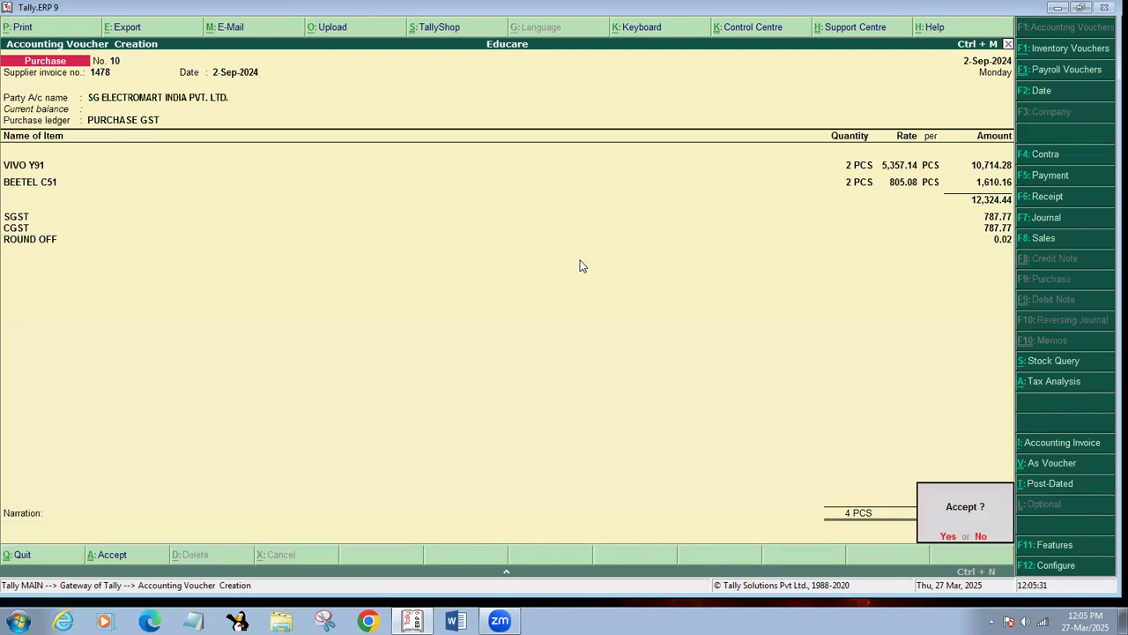
key("Return")
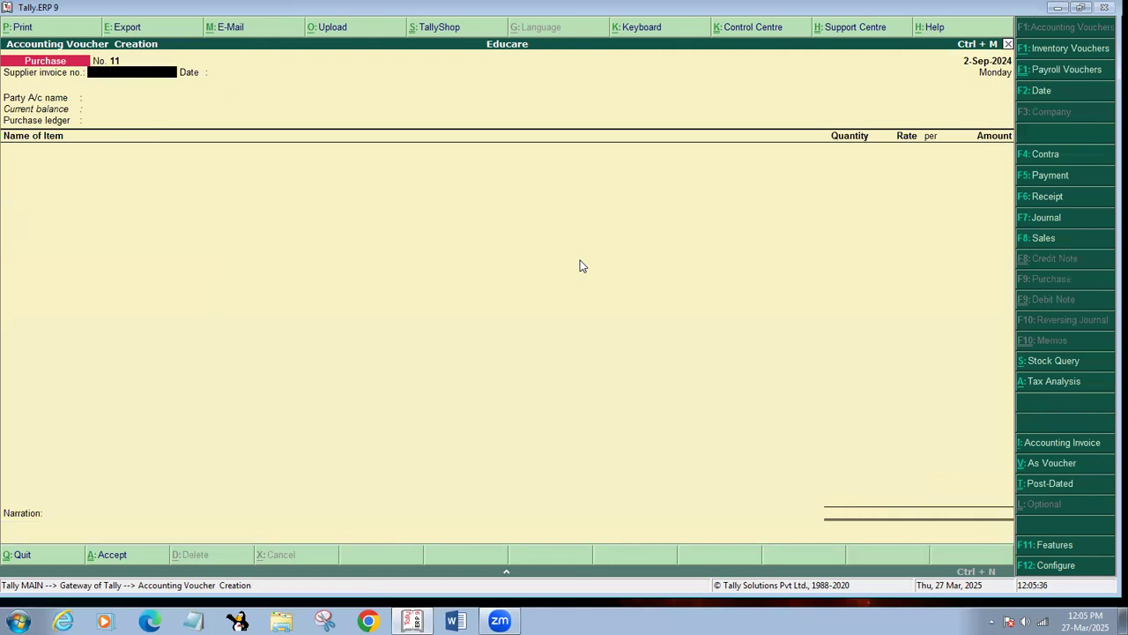